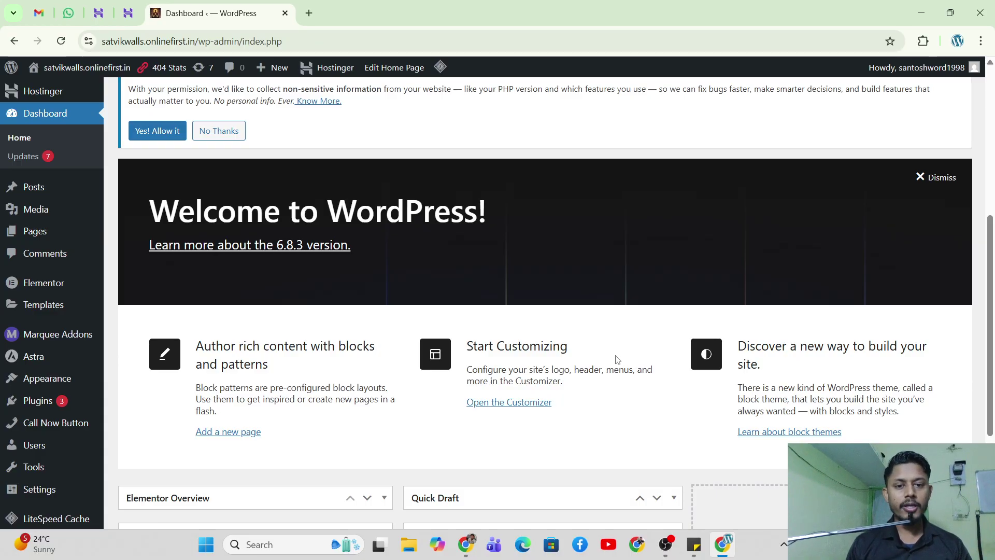
Open the site's General settings page and locate the Site Title setting.
{"action": "key", "text": "ctrl+plus"}
{"action": "scroll", "coordinate": [424, 233], "scroll_direction": "up", "scroll_amount": 6}
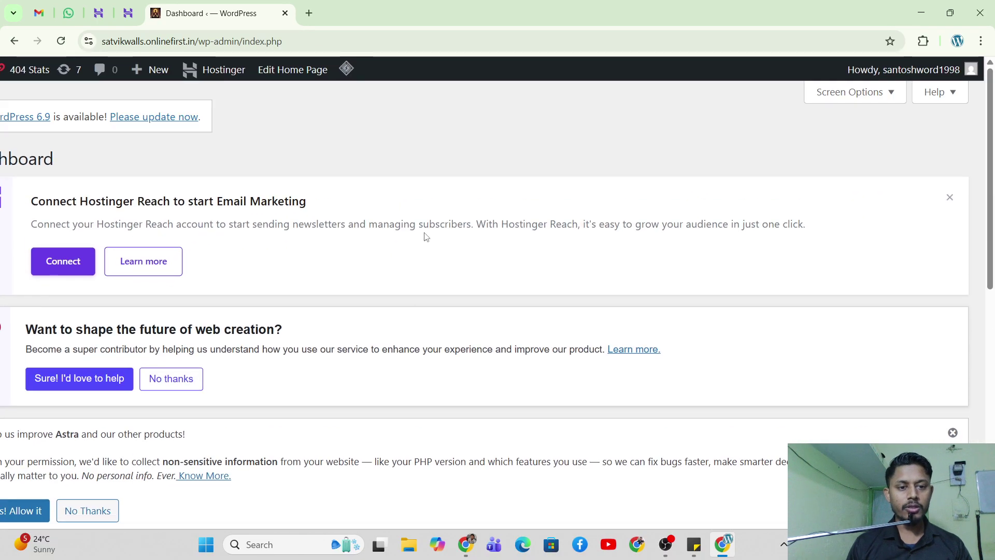
{"action": "key", "text": "ctrl+minus"}
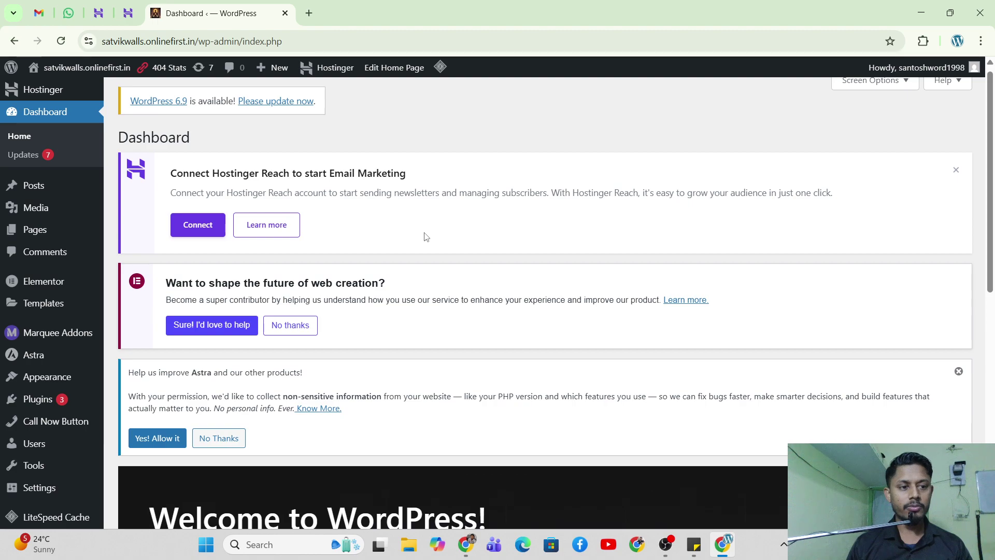
{"action": "scroll", "coordinate": [426, 237], "scroll_direction": "down", "scroll_amount": 7}
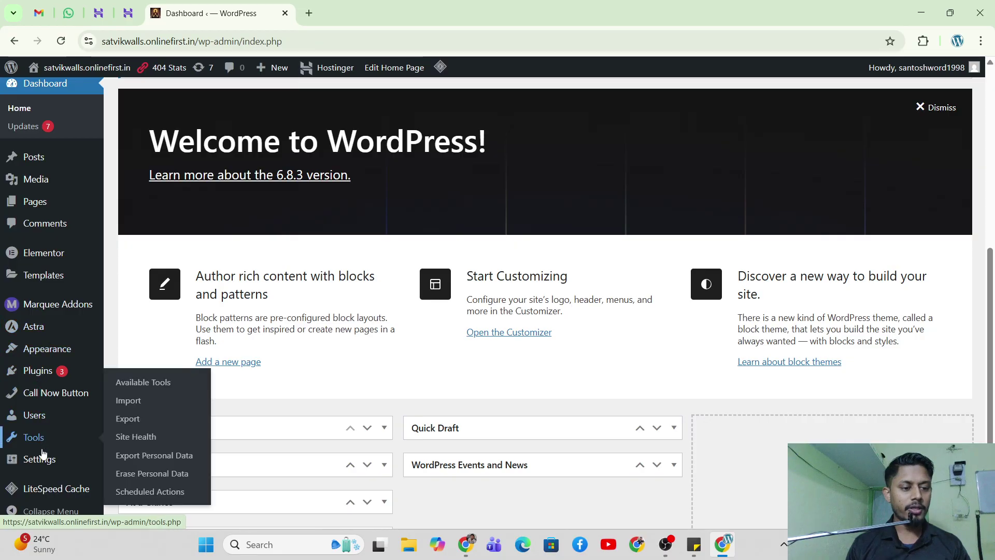
{"action": "mouse_move", "coordinate": [46, 465]}
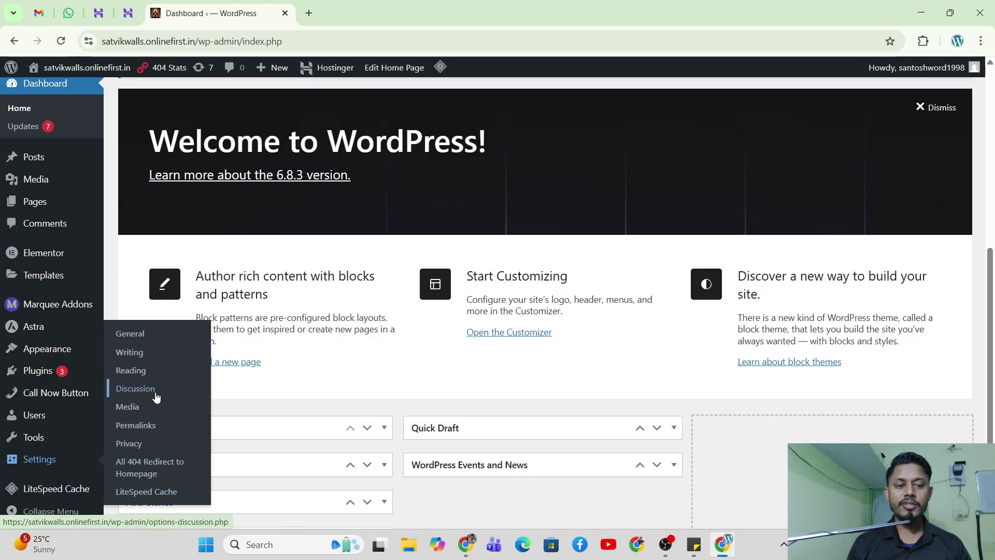
{"action": "left_click", "coordinate": [131, 335]}
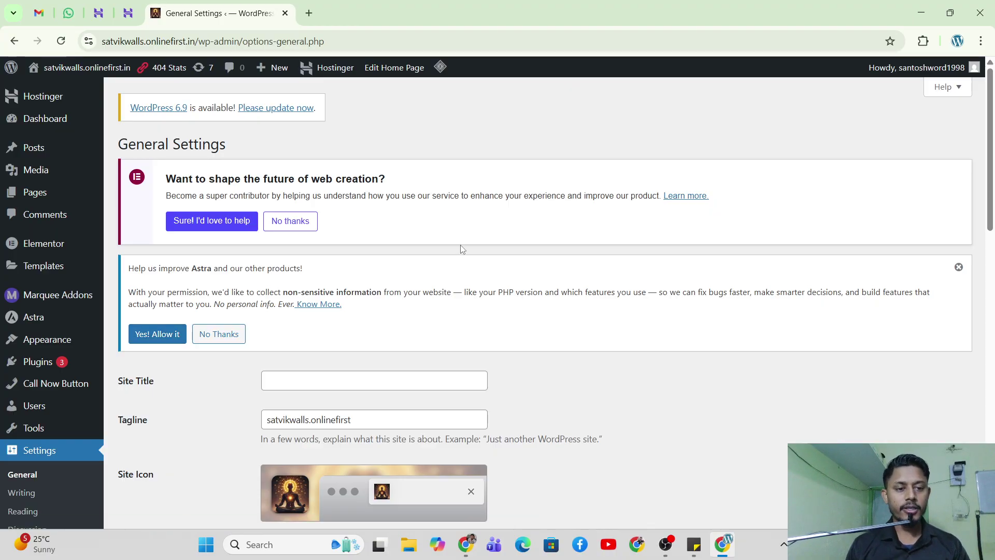
{"action": "scroll", "coordinate": [462, 250], "scroll_direction": "down", "scroll_amount": 2}
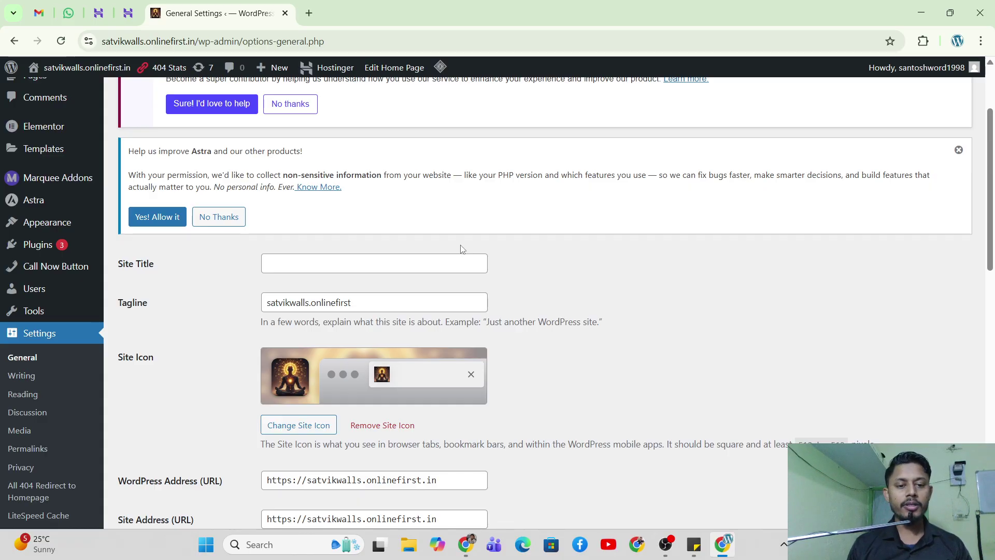
{"action": "scroll", "coordinate": [462, 249], "scroll_direction": "down", "scroll_amount": 2}
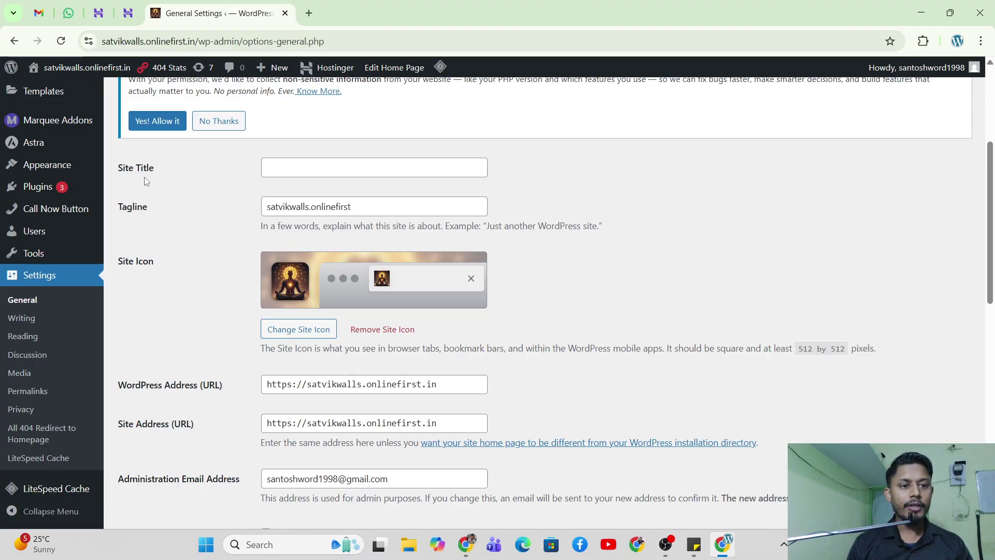
{"action": "left_click_drag", "start_coordinate": [117, 170], "coordinate": [160, 175]}
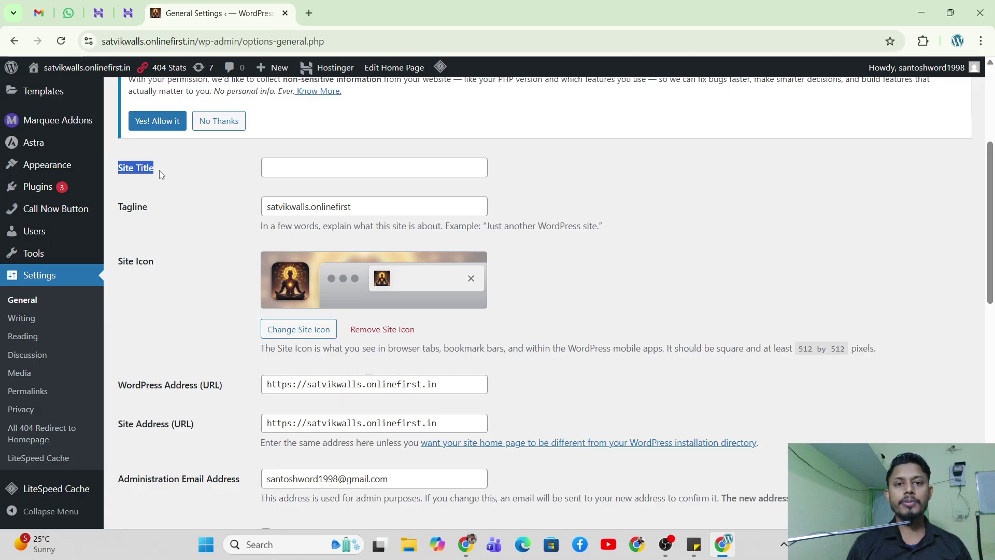
Search Google for "chatgpt" in a new browser tab.
{"action": "left_click", "coordinate": [309, 14]}
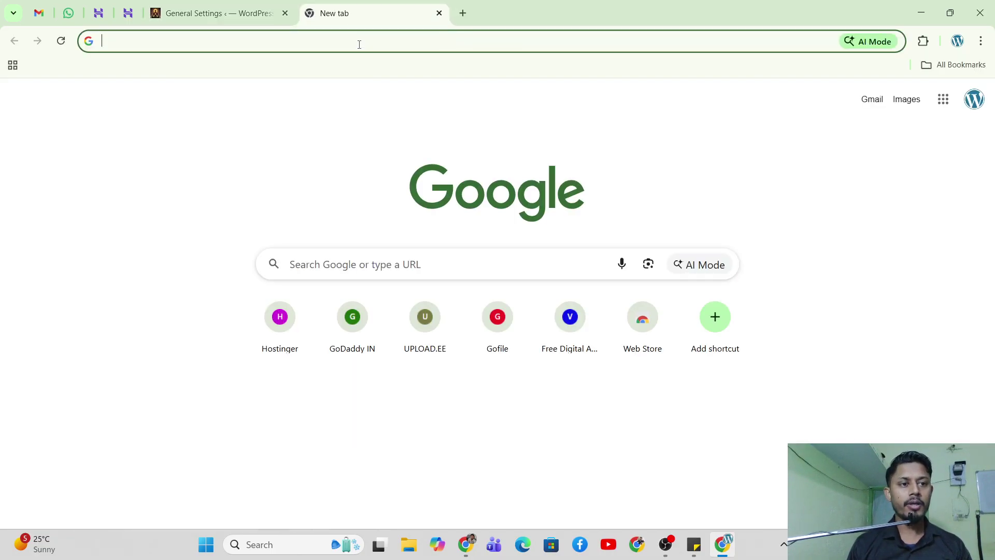
{"action": "left_click", "coordinate": [359, 44]}
{"action": "type", "text": "chat"}
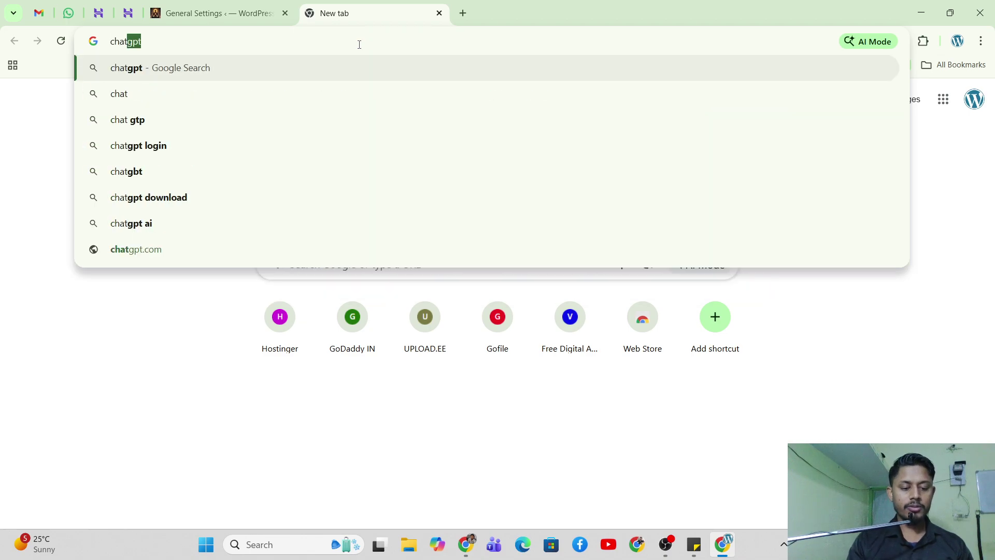
{"action": "type", "text": "gpt"}
{"action": "key", "text": "Return"}
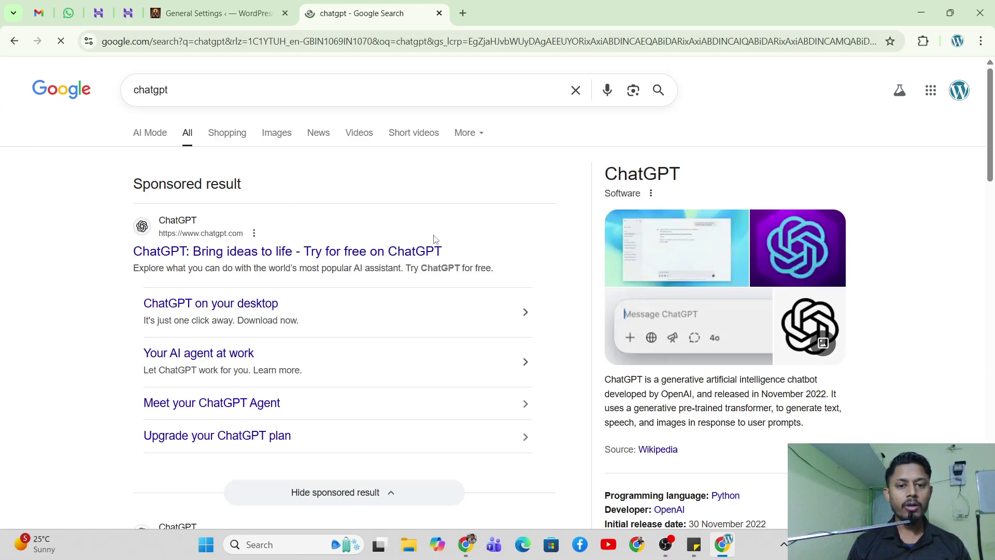
Examine the titles of the sponsored and regular ChatGPT search results and close the search tab.
{"action": "left_click_drag", "start_coordinate": [443, 251], "coordinate": [134, 260]}
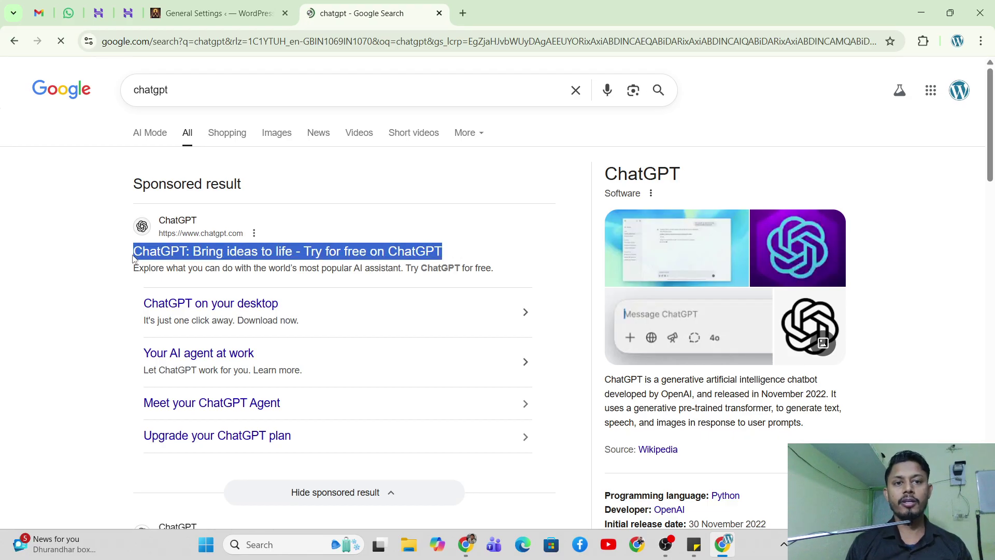
{"action": "scroll", "coordinate": [133, 260], "scroll_direction": "down", "scroll_amount": 5}
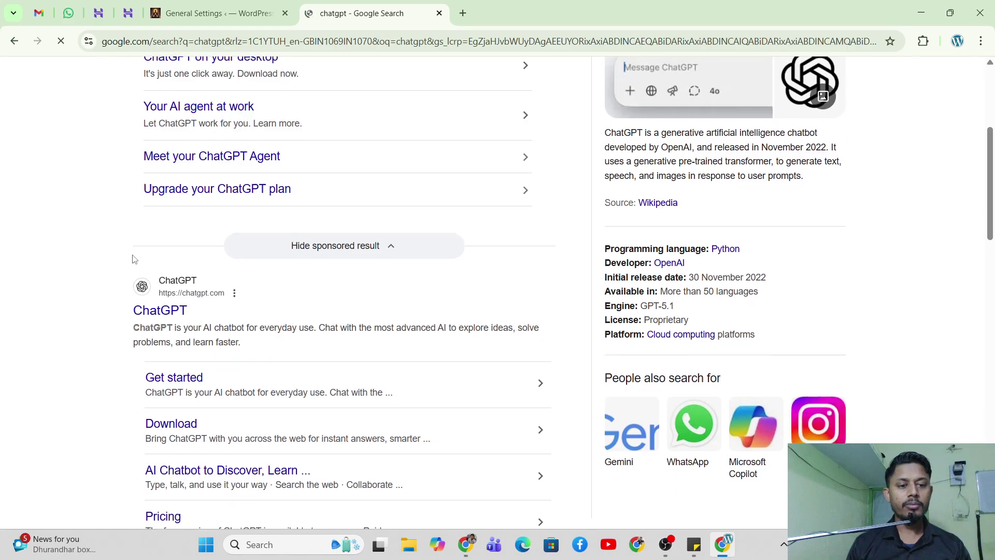
{"action": "left_click_drag", "start_coordinate": [189, 302], "coordinate": [135, 304]}
{"action": "left_click", "coordinate": [133, 302]}
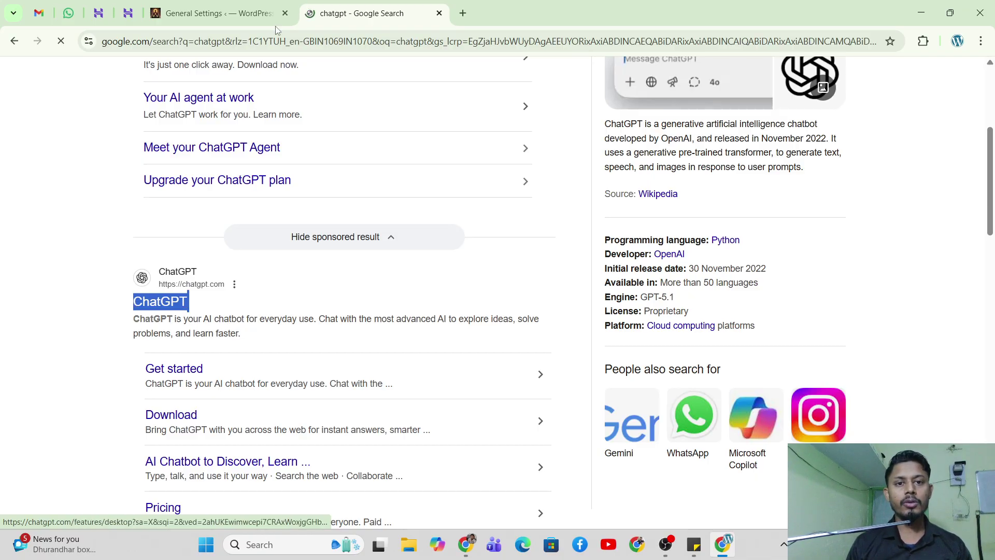
{"action": "left_click", "coordinate": [438, 14]}
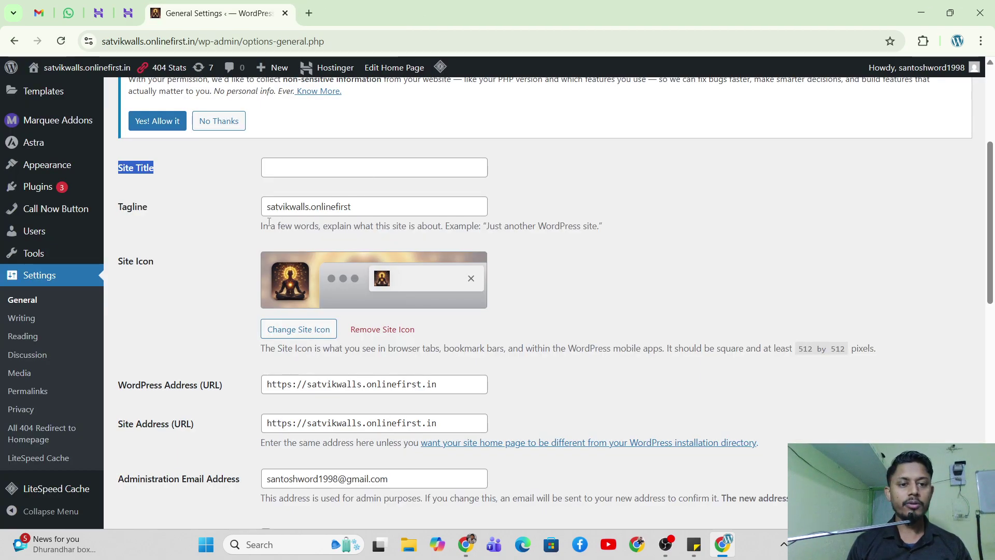
Review the Tagline and Site Icon entries in the General settings.
{"action": "scroll", "coordinate": [133, 210], "scroll_direction": "up", "scroll_amount": 1}
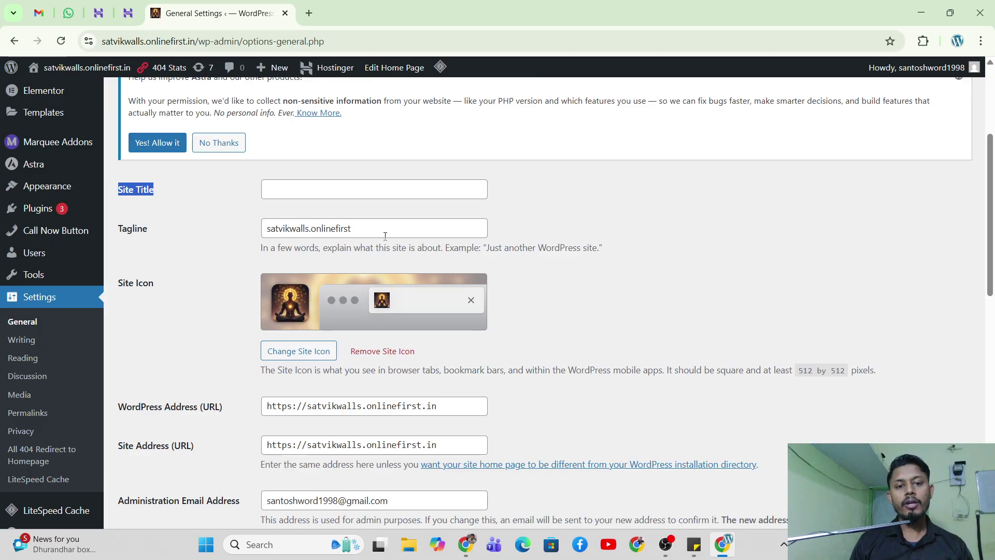
{"action": "left_click_drag", "start_coordinate": [377, 230], "coordinate": [263, 231]}
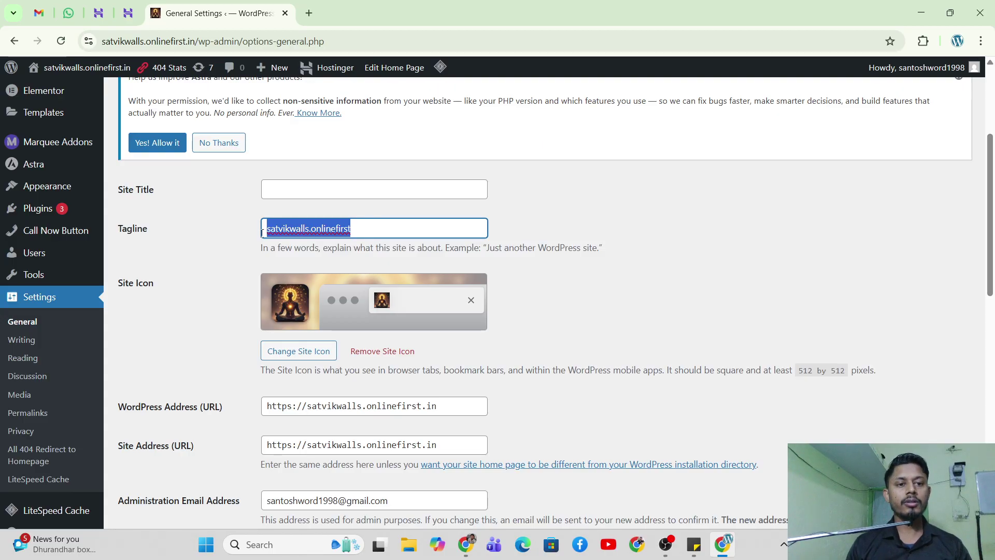
{"action": "left_click", "coordinate": [368, 169]}
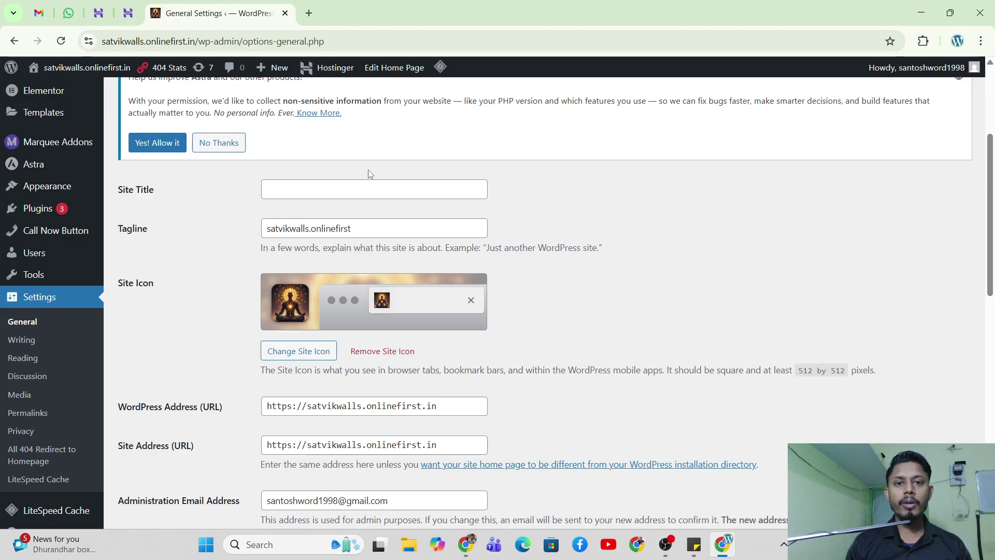
{"action": "scroll", "coordinate": [369, 170], "scroll_direction": "down", "scroll_amount": 2}
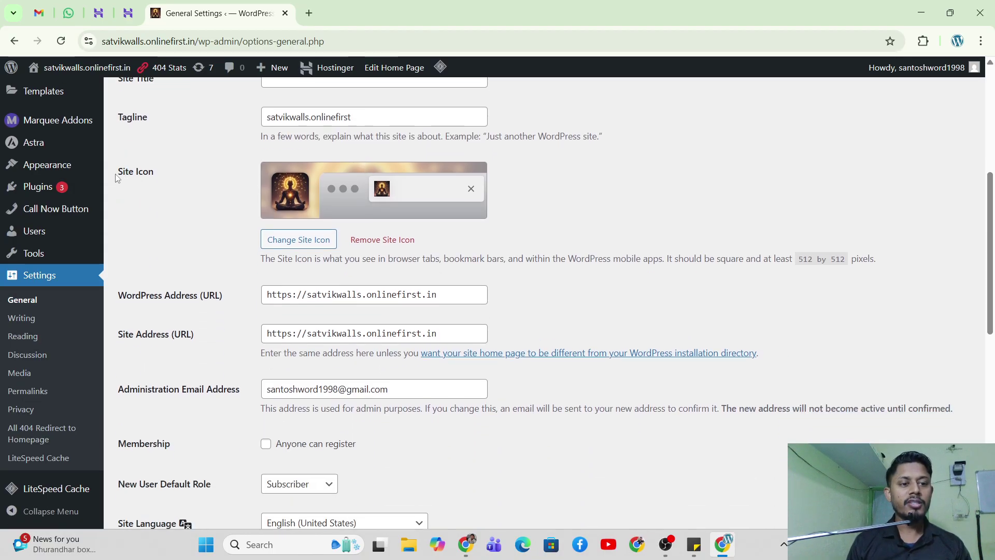
{"action": "left_click_drag", "start_coordinate": [117, 178], "coordinate": [155, 178]}
{"action": "left_click", "coordinate": [158, 178]}
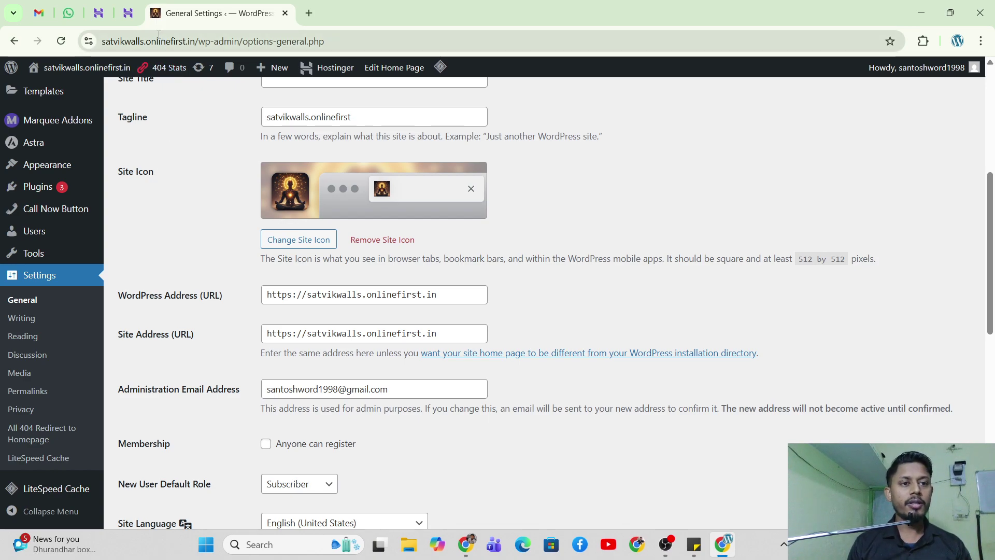
Open the live site in a new tab to check its browser tab icon, and return to the General settings.
{"action": "right_click", "coordinate": [86, 73]}
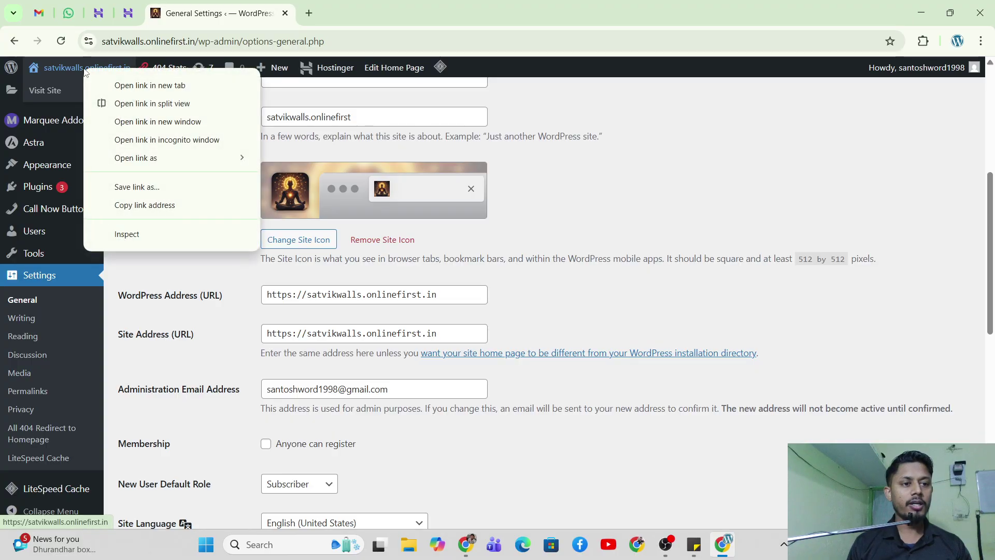
{"action": "right_click", "coordinate": [45, 91]}
{"action": "left_click", "coordinate": [111, 107]}
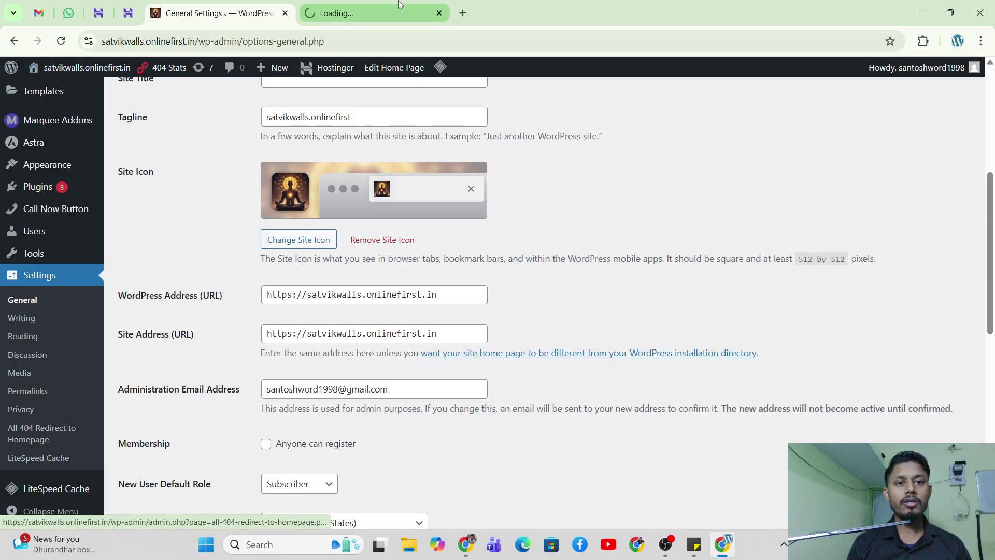
{"action": "left_click", "coordinate": [400, 4]}
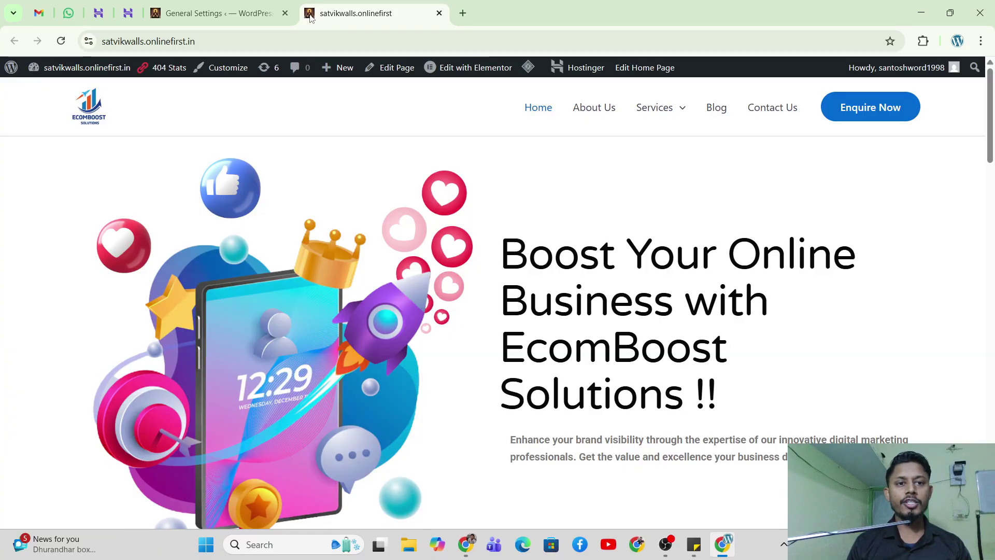
{"action": "left_click", "coordinate": [246, 5]}
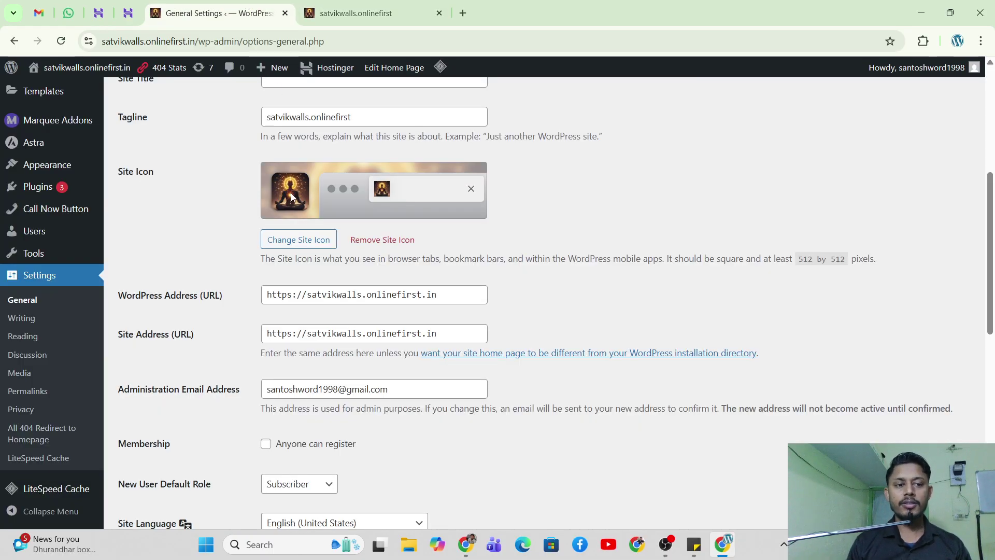
Review the WordPress Address (URL) and Site Address (URL) fields.
{"action": "scroll", "coordinate": [291, 194], "scroll_direction": "down", "scroll_amount": 1}
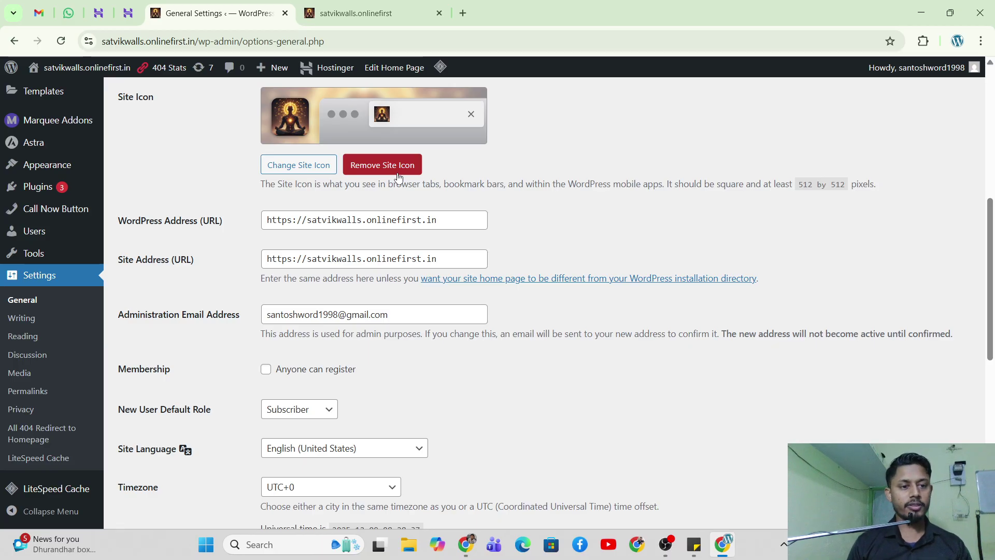
{"action": "left_click_drag", "start_coordinate": [120, 224], "coordinate": [222, 224]}
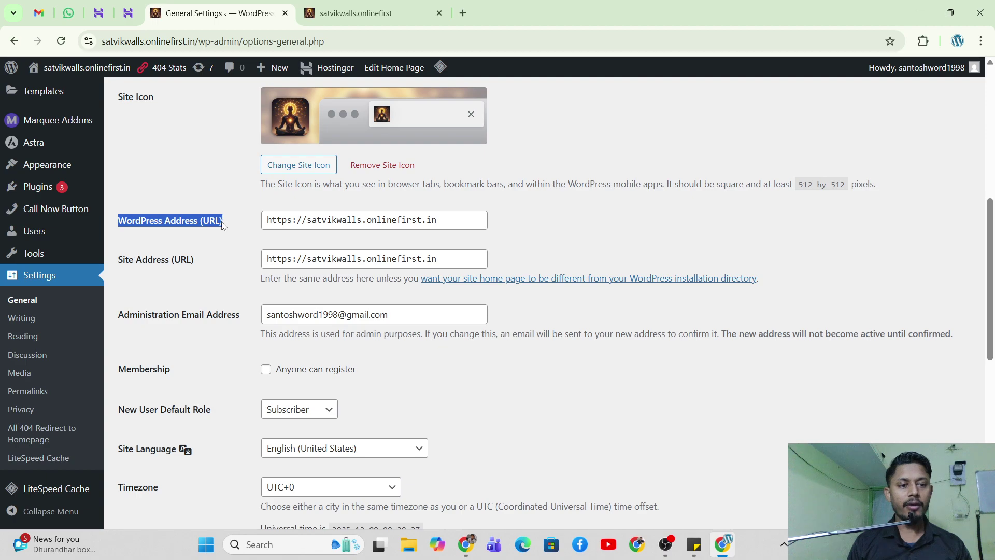
{"action": "scroll", "coordinate": [223, 225], "scroll_direction": "down", "scroll_amount": 1}
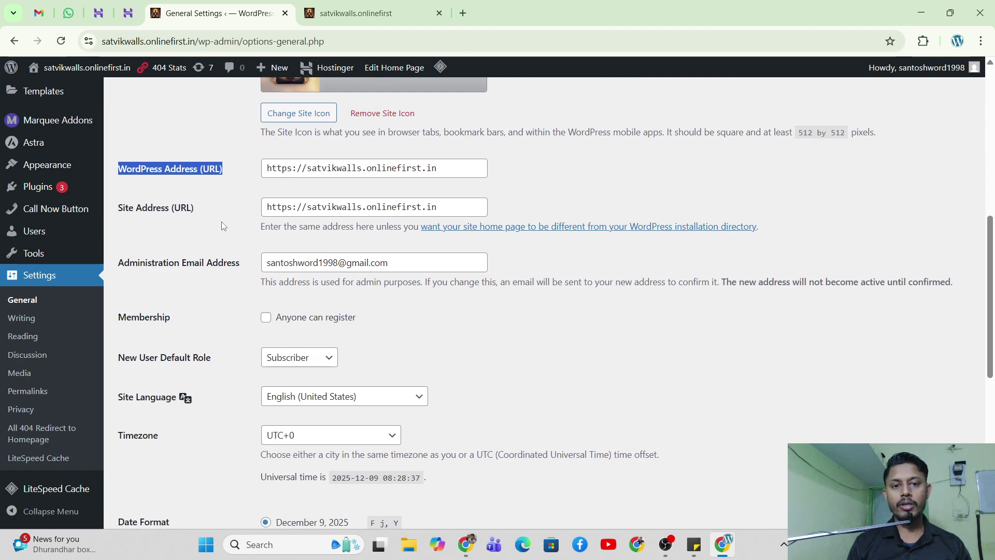
{"action": "left_click", "coordinate": [447, 170]}
{"action": "left_click_drag", "start_coordinate": [446, 170], "coordinate": [263, 171]}
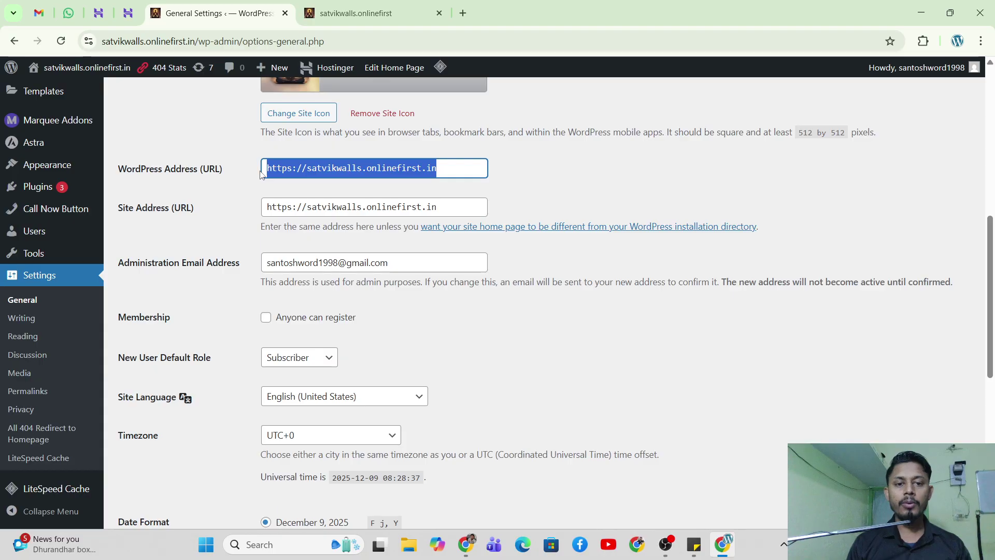
{"action": "left_click", "coordinate": [163, 214]}
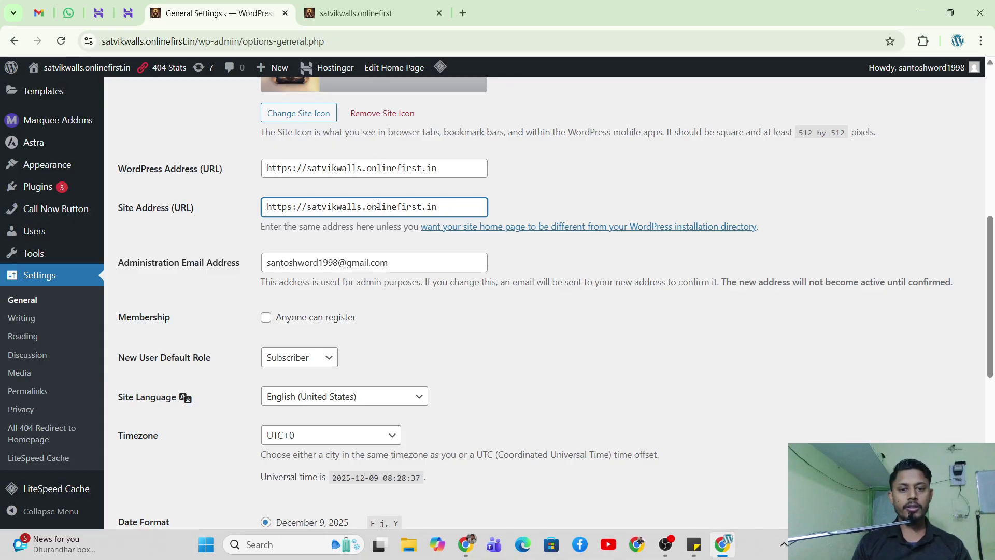
Review the Administration Email Address setting and its explanatory note.
{"action": "scroll", "coordinate": [377, 205], "scroll_direction": "down", "scroll_amount": 2}
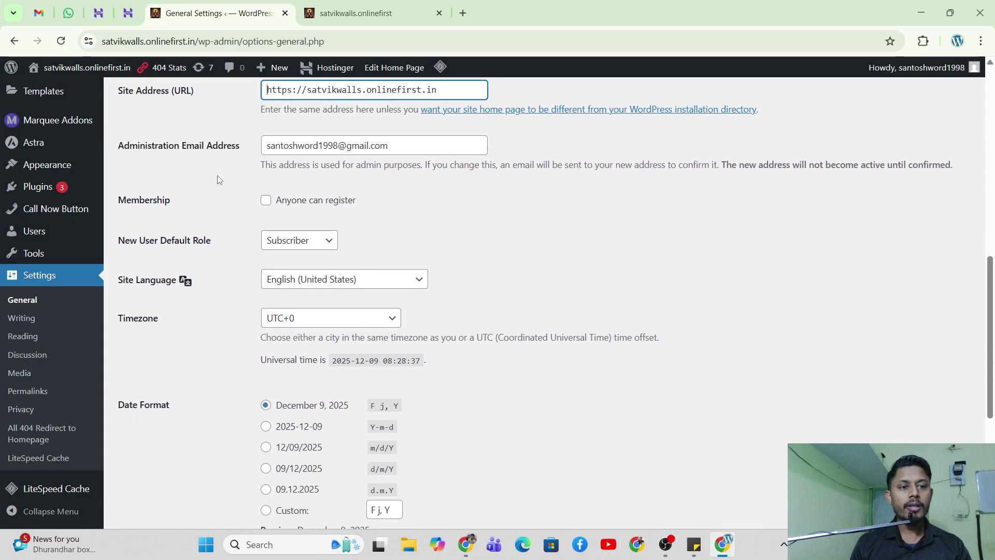
{"action": "left_click", "coordinate": [187, 149]}
{"action": "left_click_drag", "start_coordinate": [187, 149], "coordinate": [240, 149]}
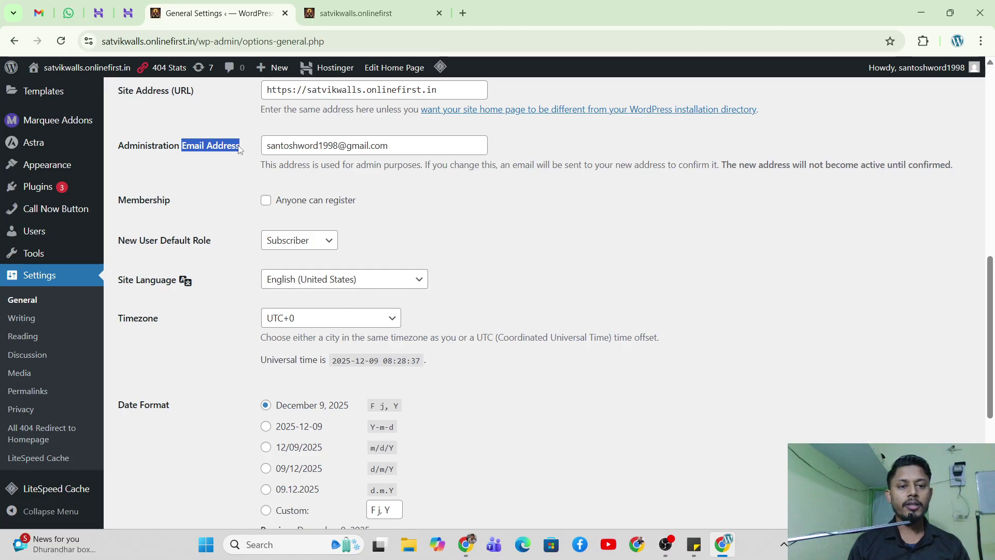
{"action": "double_click", "coordinate": [439, 164]}
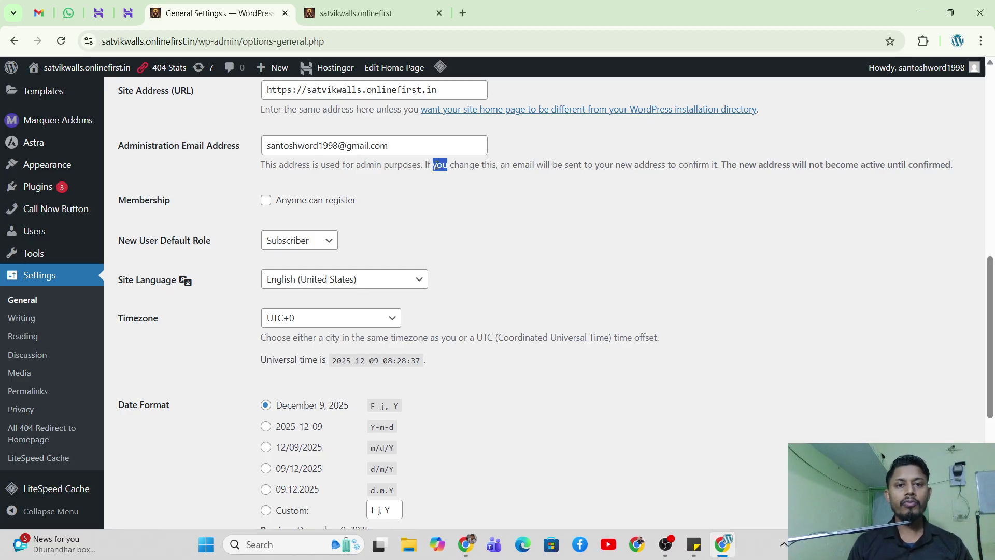
Enable the "Anyone can register" option in the Membership setting.
{"action": "scroll", "coordinate": [436, 163], "scroll_direction": "down", "scroll_amount": 1}
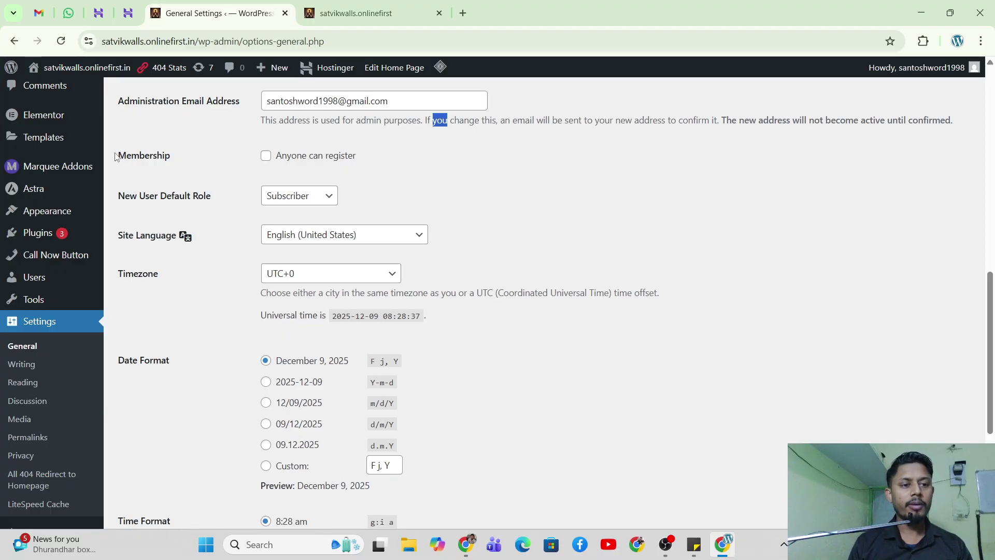
{"action": "left_click_drag", "start_coordinate": [117, 155], "coordinate": [164, 156]}
{"action": "left_click", "coordinate": [167, 157]}
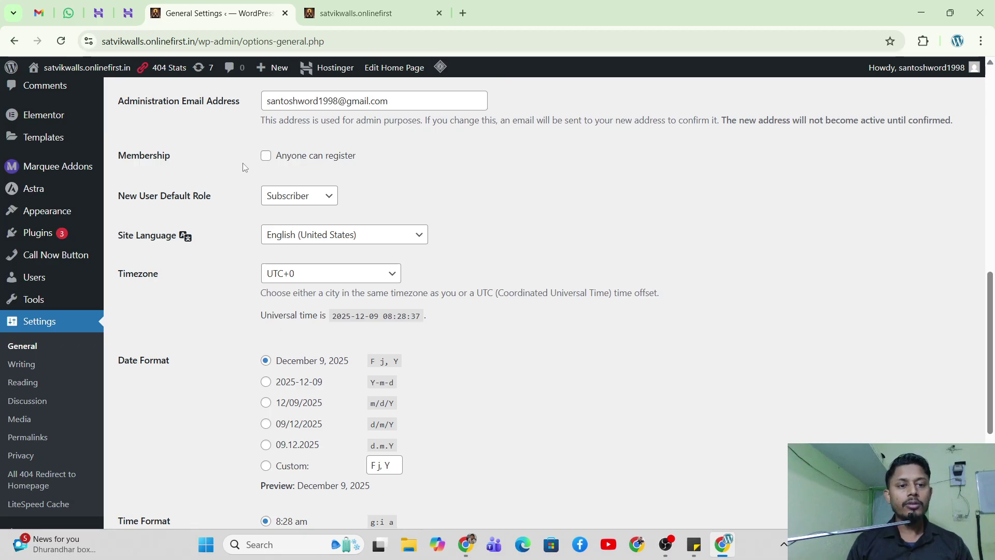
{"action": "left_click", "coordinate": [266, 157]}
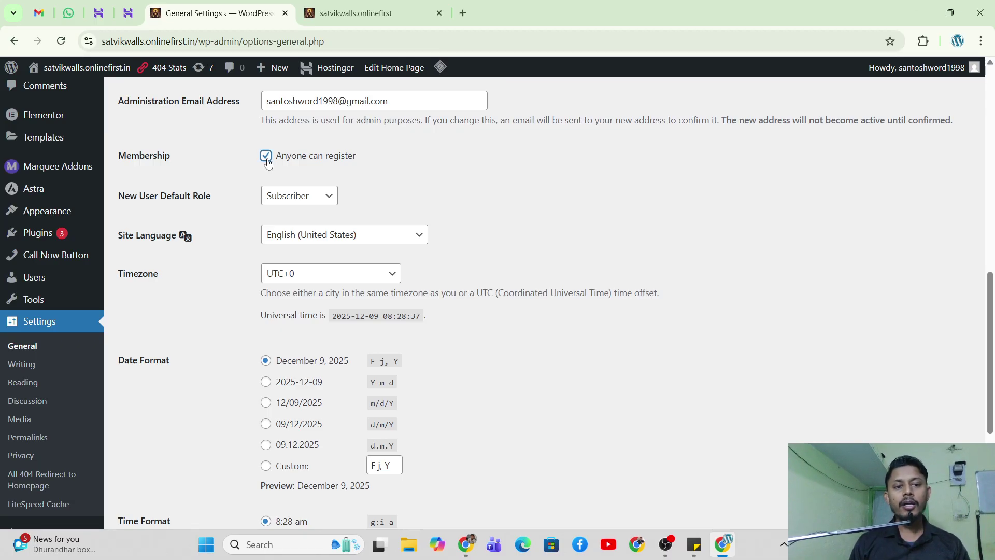
Review the New User Default Role options, keeping Subscriber, and disable "Anyone can register" in the Membership setting.
{"action": "left_click", "coordinate": [267, 162]}
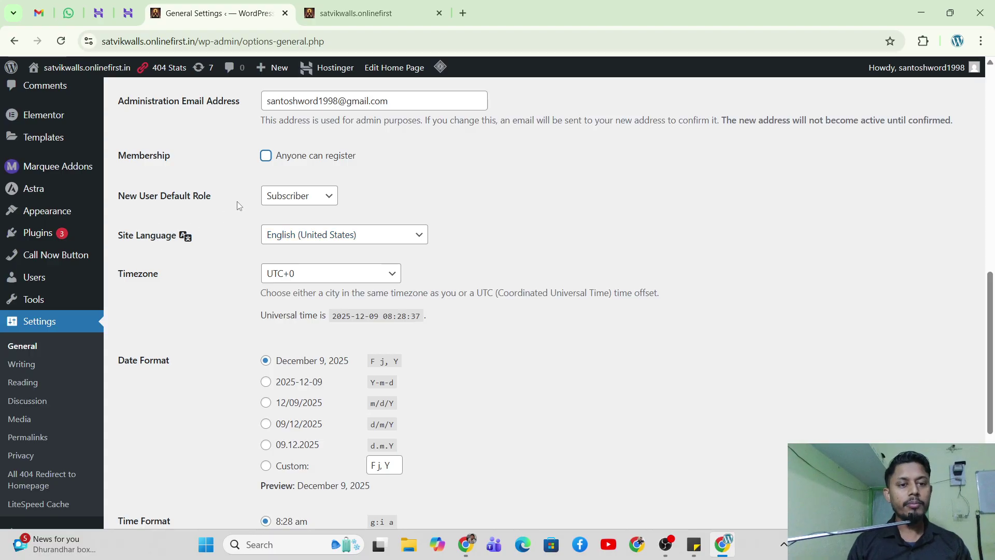
{"action": "left_click", "coordinate": [266, 157]}
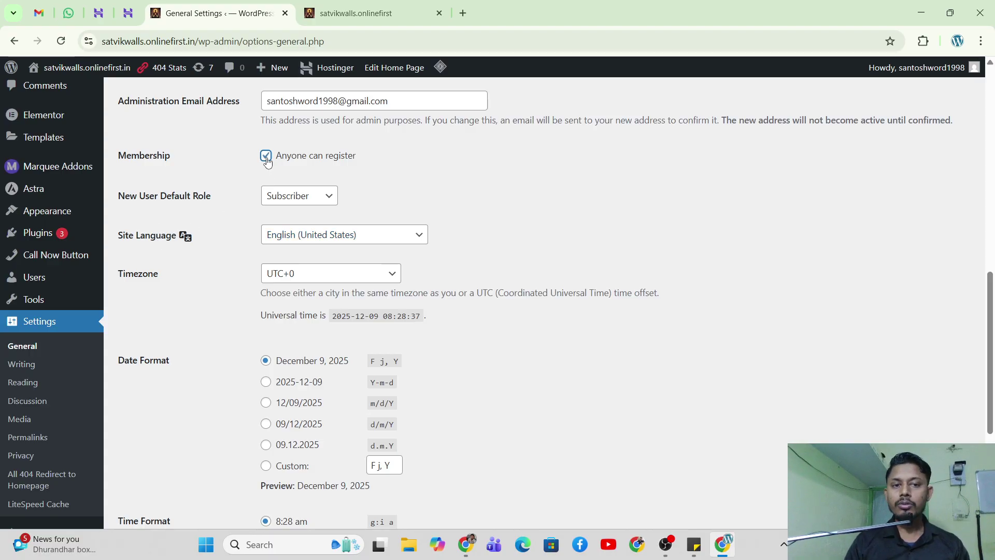
{"action": "left_click", "coordinate": [302, 199]}
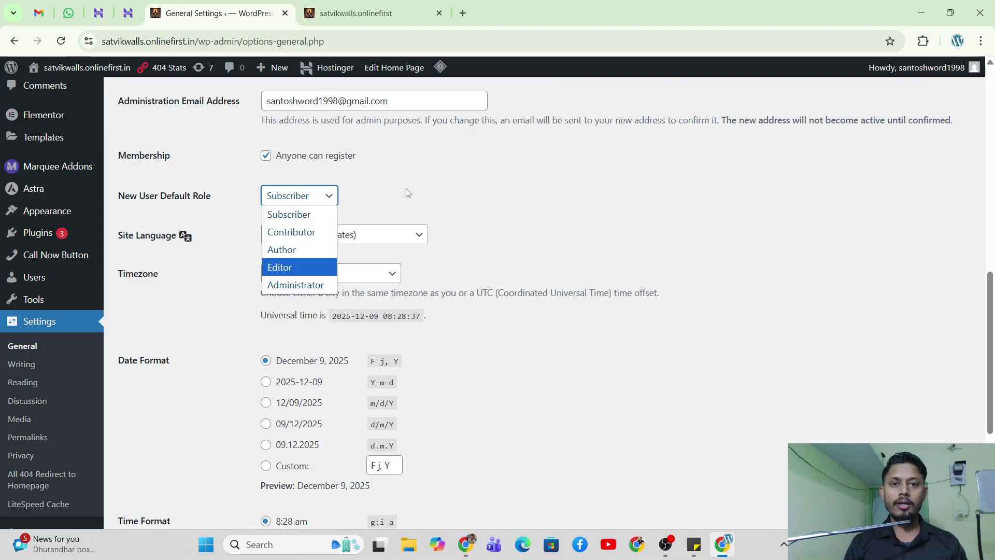
{"action": "left_click", "coordinate": [285, 220]}
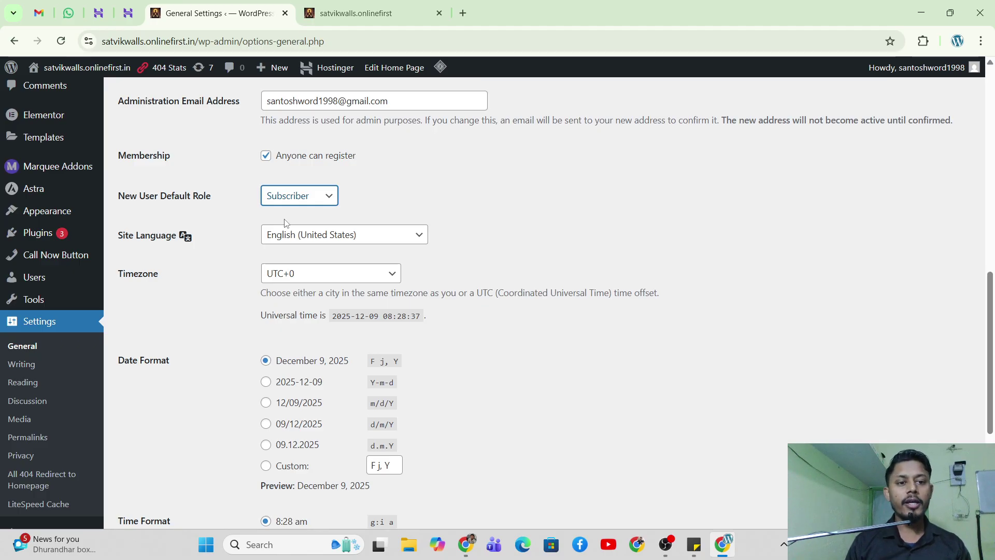
{"action": "left_click", "coordinate": [291, 202]}
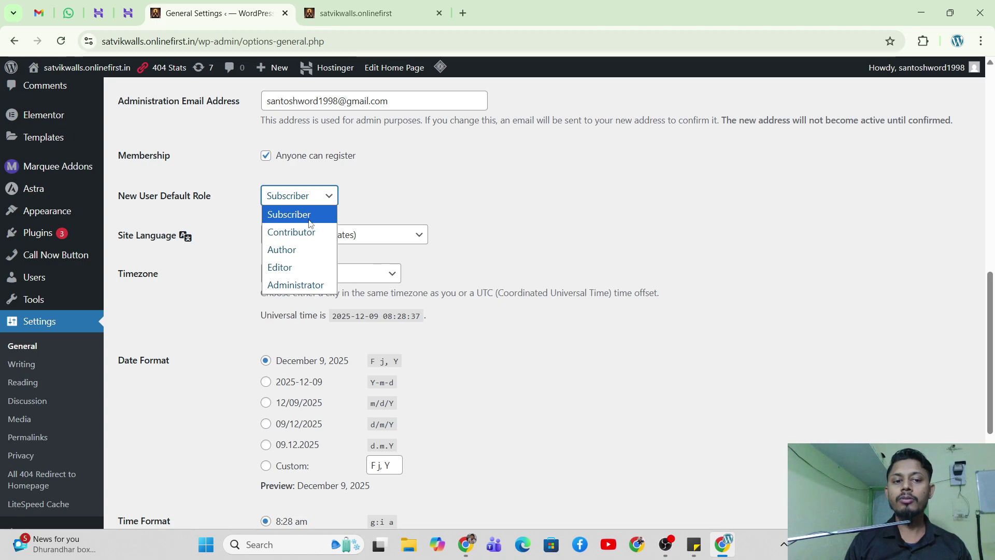
{"action": "left_click", "coordinate": [352, 199]}
{"action": "left_click", "coordinate": [266, 162]}
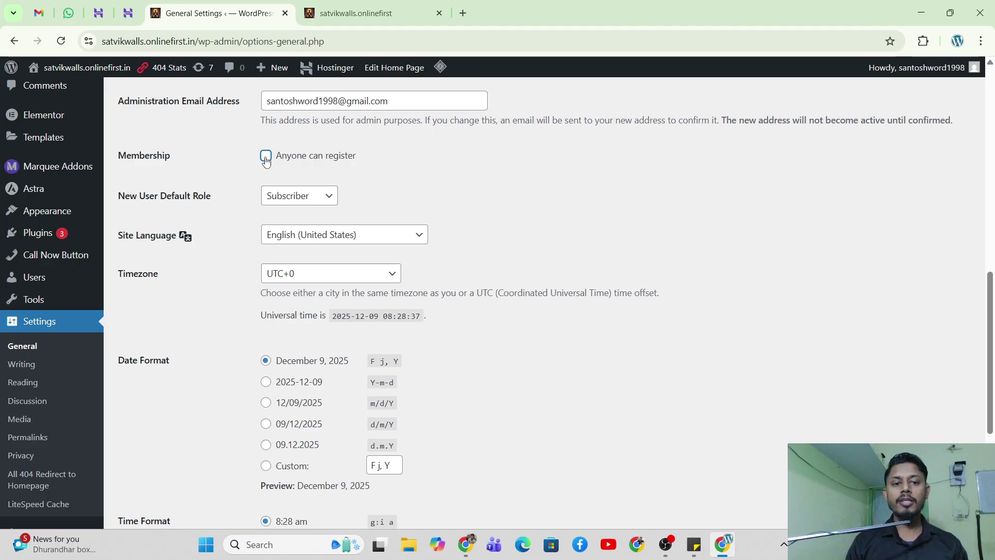
Browse the languages offered for the Site Language setting without changing the selection.
{"action": "scroll", "coordinate": [266, 161], "scroll_direction": "down", "scroll_amount": 1}
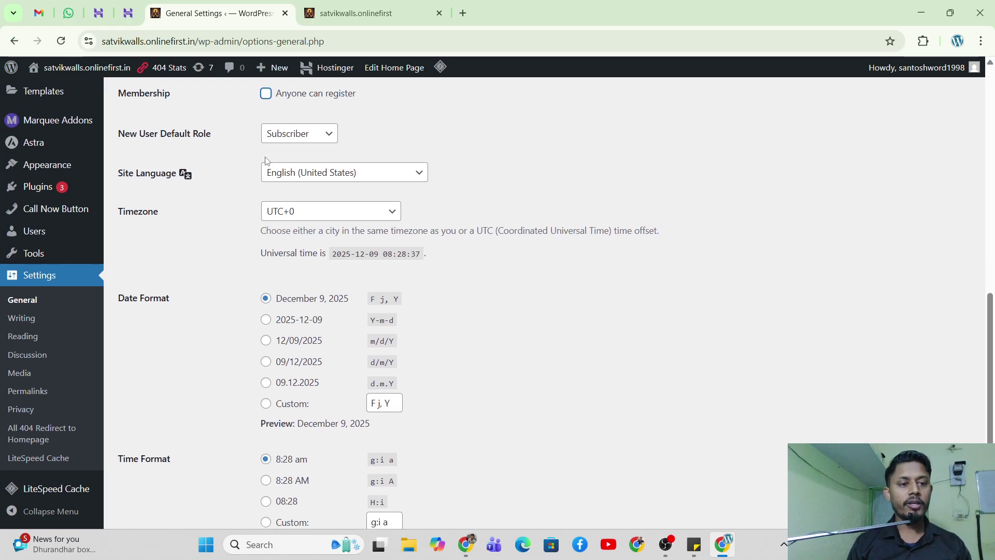
{"action": "left_click_drag", "start_coordinate": [118, 178], "coordinate": [182, 181]}
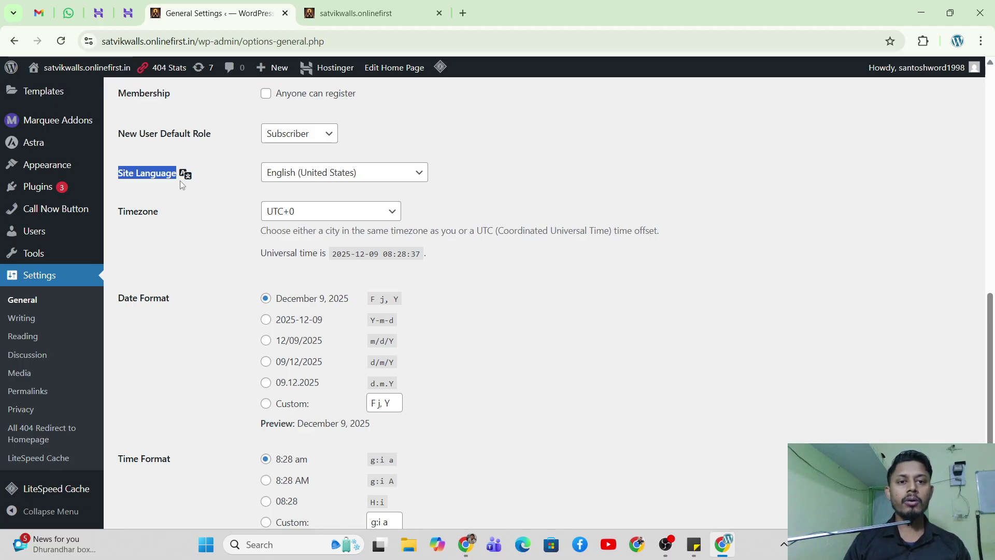
{"action": "left_click", "coordinate": [391, 175]}
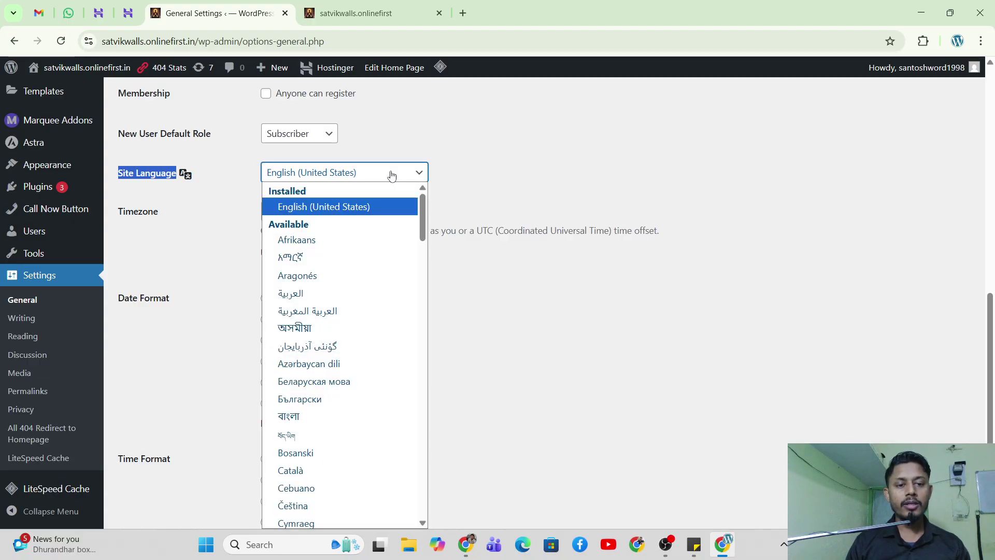
{"action": "scroll", "coordinate": [362, 272], "scroll_direction": "down", "scroll_amount": 5}
{"action": "scroll", "coordinate": [362, 275], "scroll_direction": "down", "scroll_amount": 5}
{"action": "scroll", "coordinate": [366, 111], "scroll_direction": "down", "scroll_amount": 3}
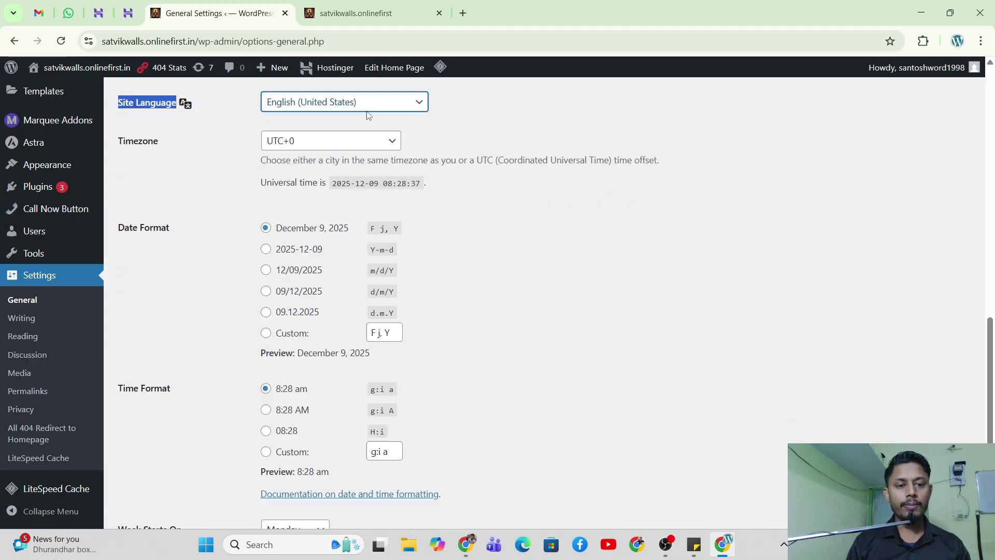
{"action": "scroll", "coordinate": [367, 115], "scroll_direction": "up", "scroll_amount": 4}
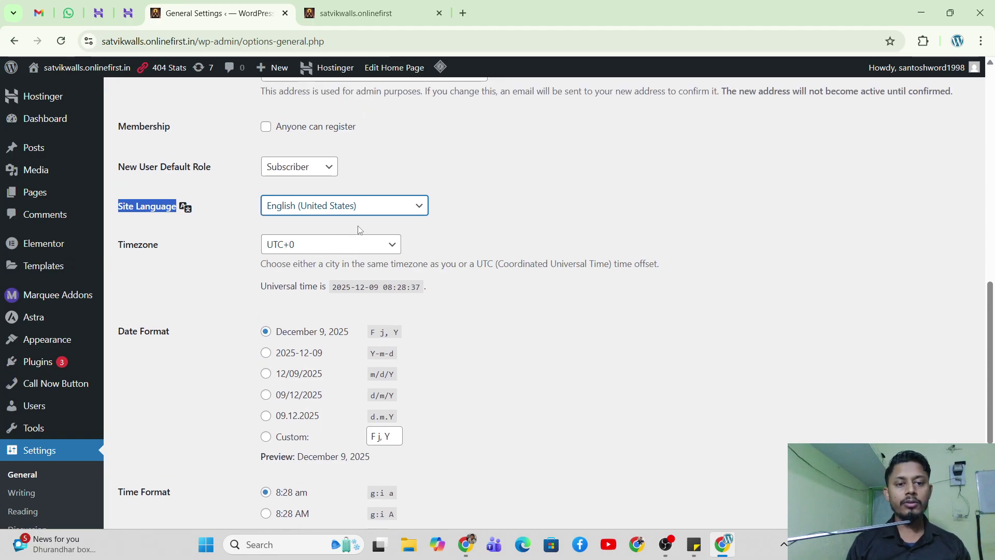
Browse the UTC offsets offered for the Timezone setting and close the list without choosing another one.
{"action": "scroll", "coordinate": [358, 228], "scroll_direction": "down", "scroll_amount": 1}
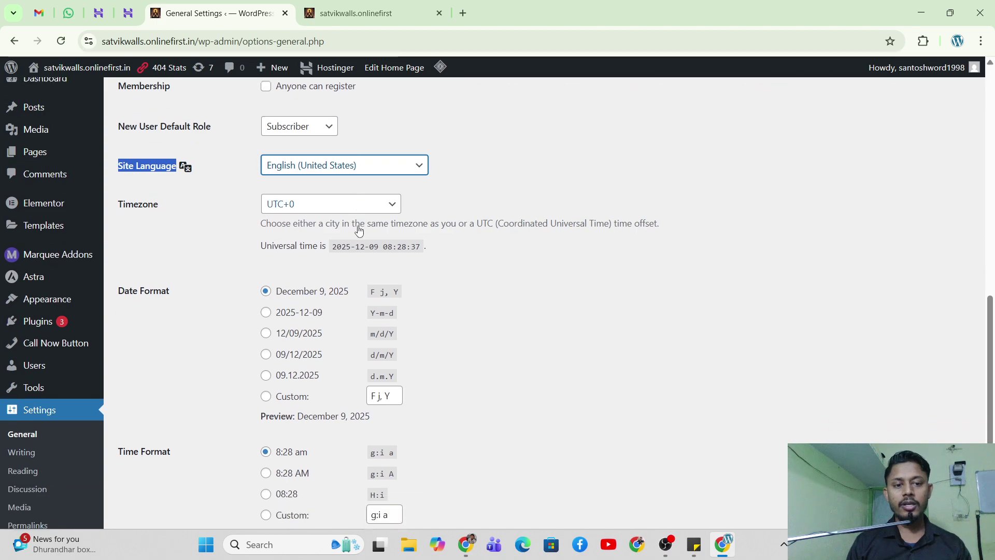
{"action": "left_click", "coordinate": [136, 192]}
{"action": "double_click", "coordinate": [136, 191]}
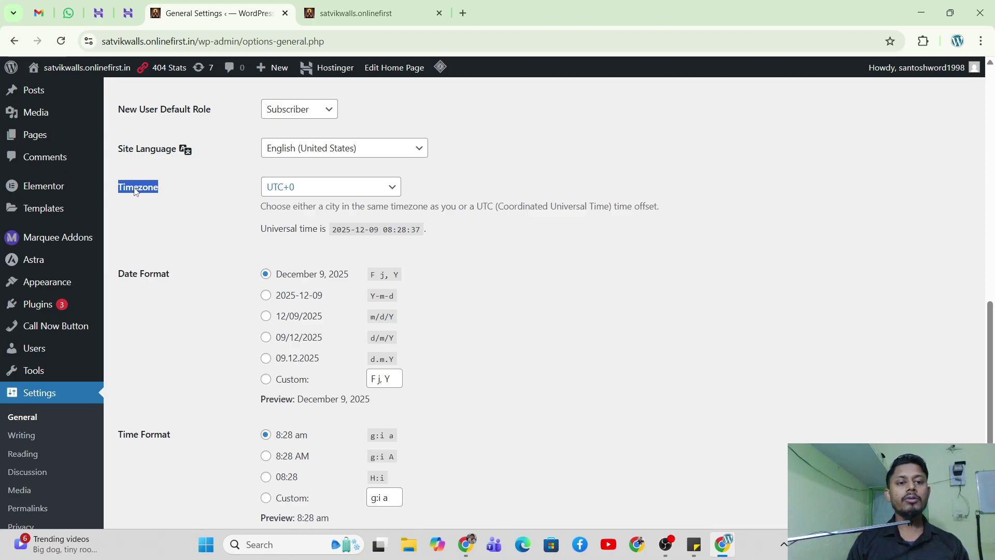
{"action": "left_click", "coordinate": [341, 190]}
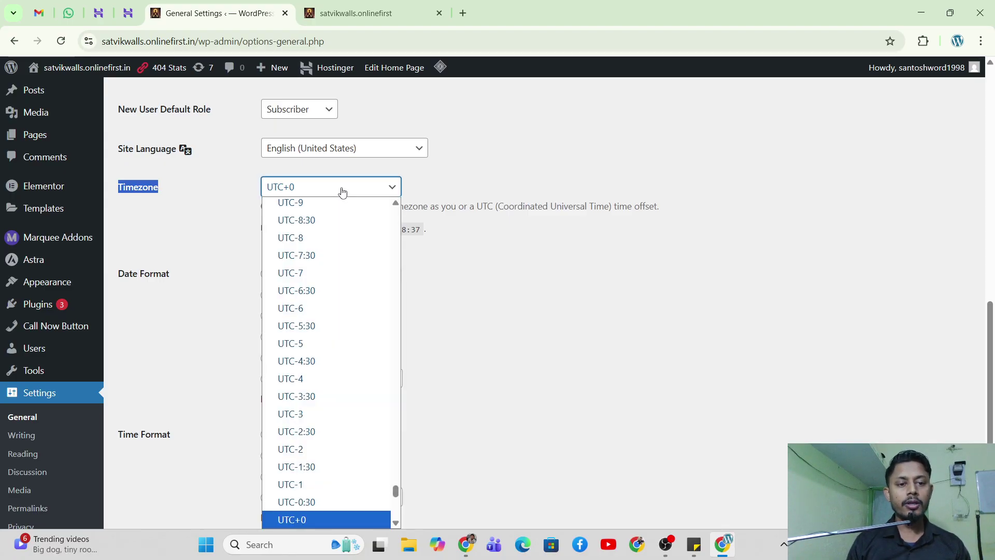
{"action": "scroll", "coordinate": [339, 357], "scroll_direction": "down", "scroll_amount": 10}
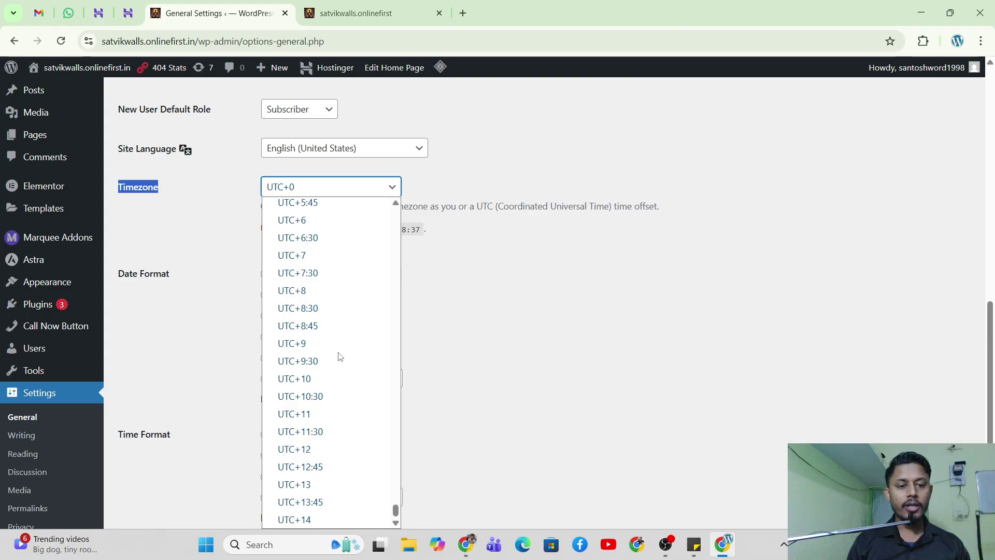
{"action": "left_click", "coordinate": [482, 372]}
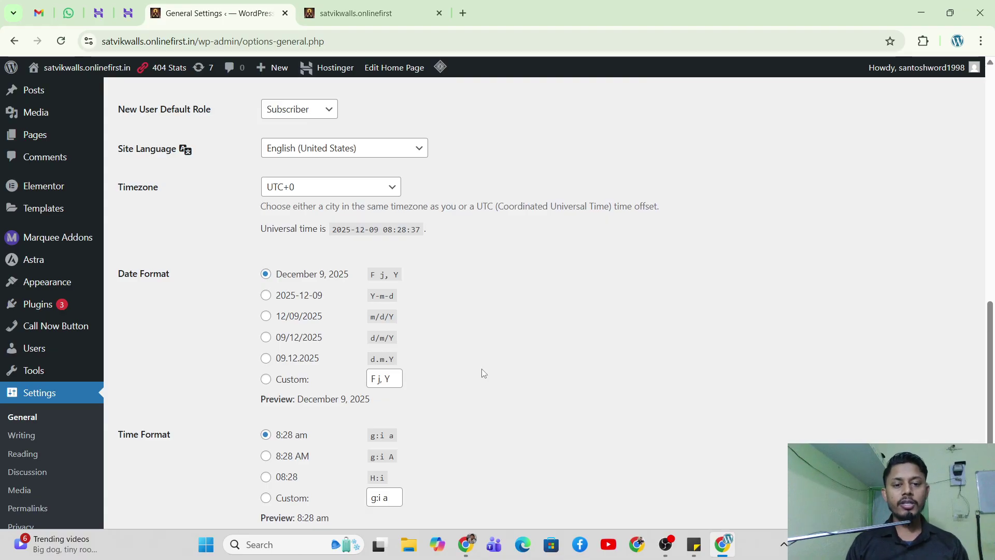
Set the Date Format to 2025-12-09 (Y-m-d) and the Time Format to the uppercase AM style (g:i A).
{"action": "scroll", "coordinate": [482, 372], "scroll_direction": "down", "scroll_amount": 3}
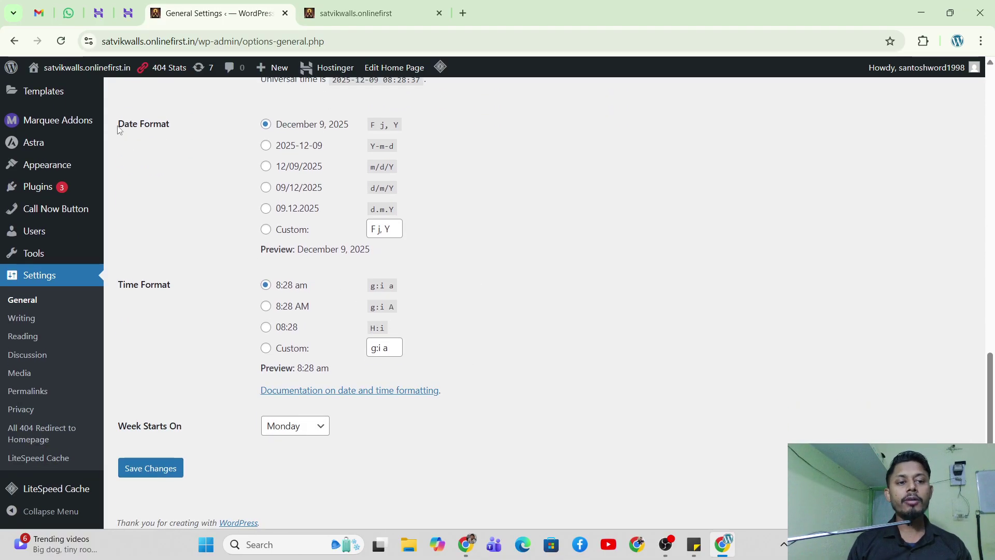
{"action": "left_click_drag", "start_coordinate": [118, 129], "coordinate": [188, 123]}
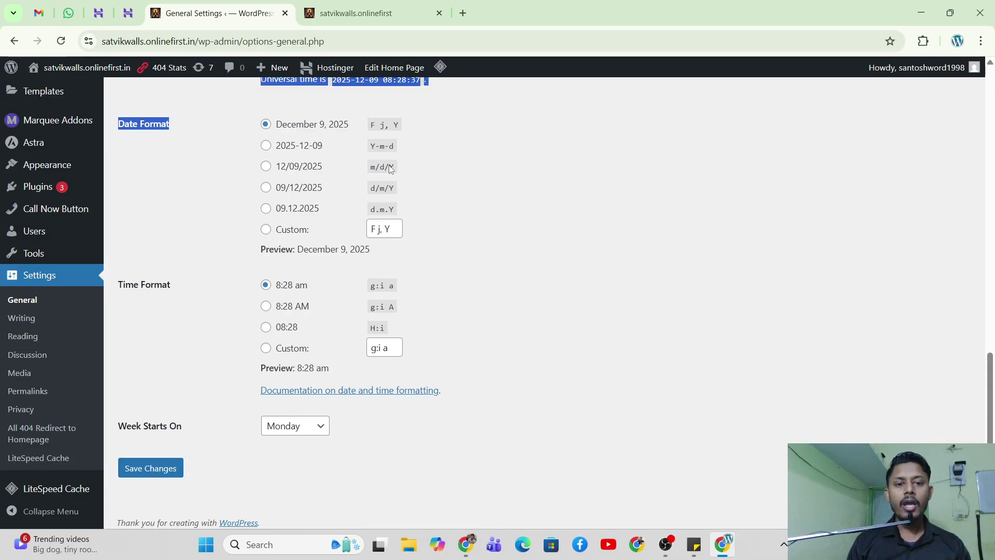
{"action": "left_click", "coordinate": [266, 150]}
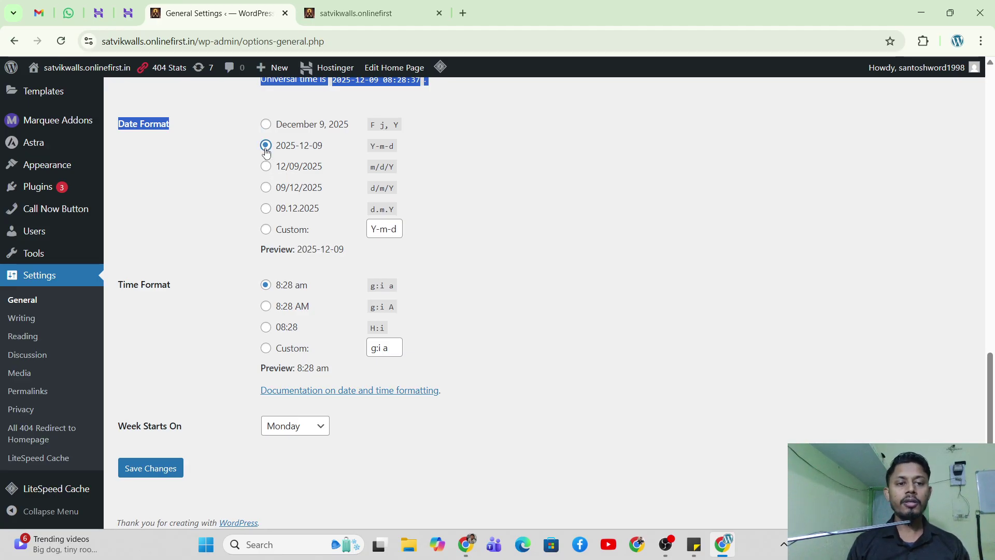
{"action": "scroll", "coordinate": [240, 236], "scroll_direction": "down", "scroll_amount": 1}
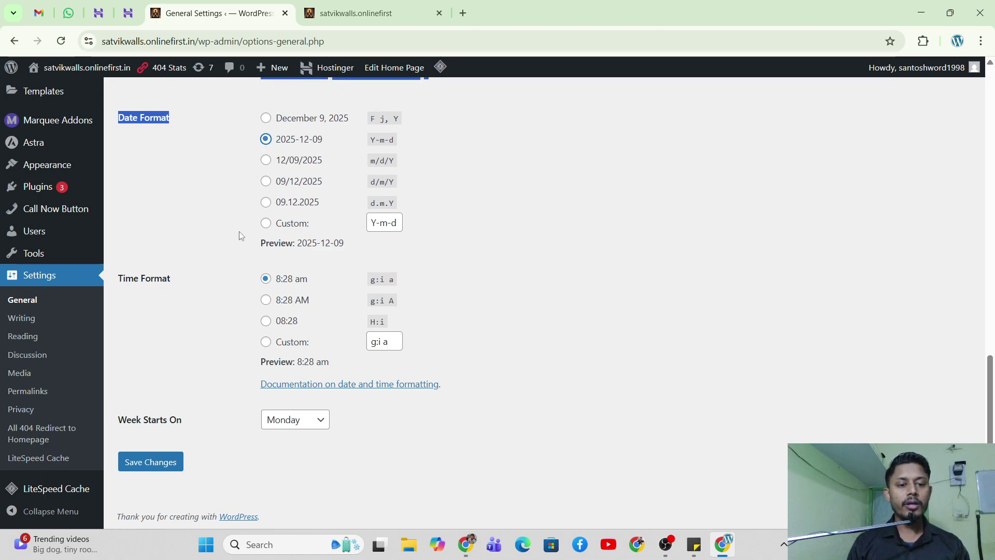
{"action": "left_click_drag", "start_coordinate": [118, 279], "coordinate": [175, 283]}
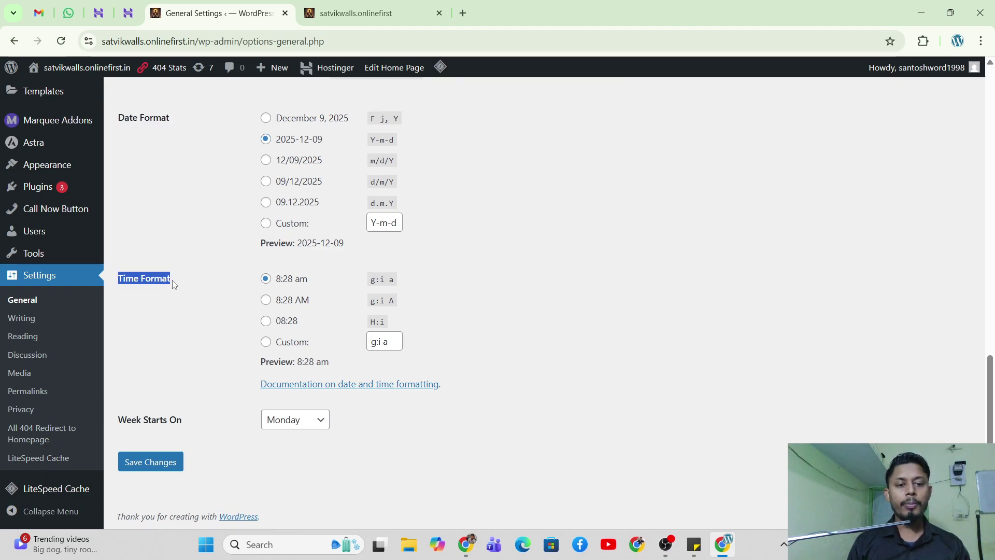
{"action": "left_click", "coordinate": [267, 304]}
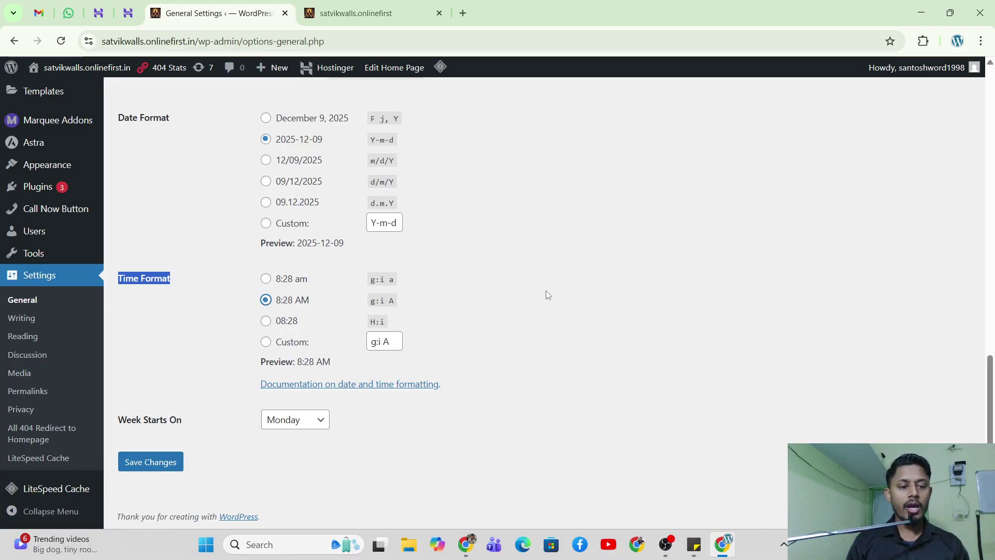
Choose Monday as the day the week starts on and save the General settings.
{"action": "left_click", "coordinate": [299, 429]}
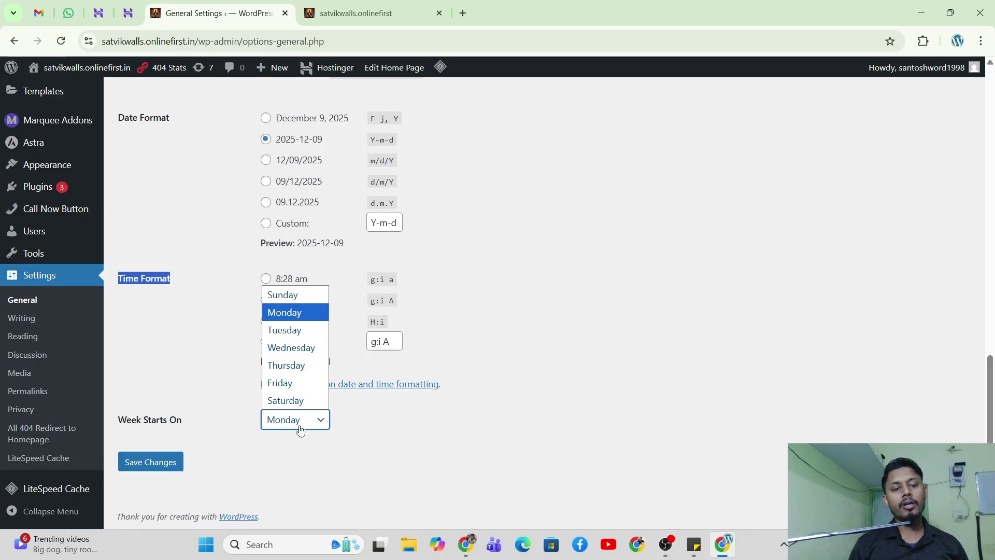
{"action": "left_click", "coordinate": [299, 320]}
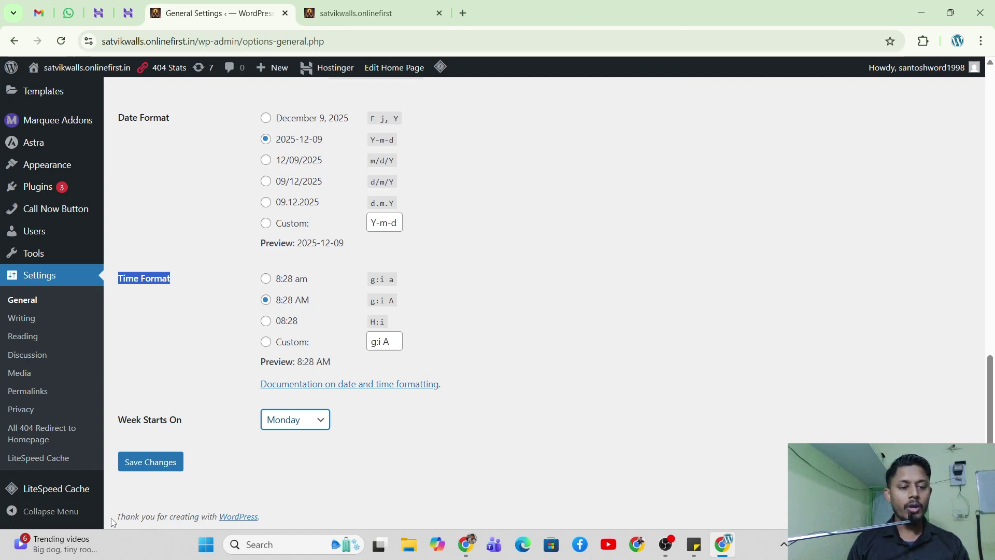
{"action": "left_click", "coordinate": [154, 469]}
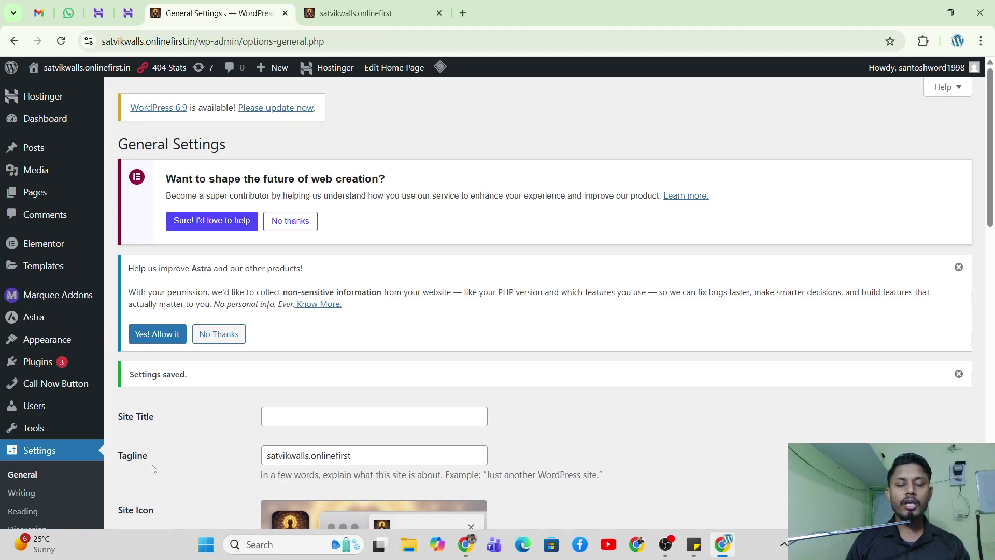
Review the saved General settings from the site title down to the date and time formats.
{"action": "scroll", "coordinate": [360, 460], "scroll_direction": "down", "scroll_amount": 10}
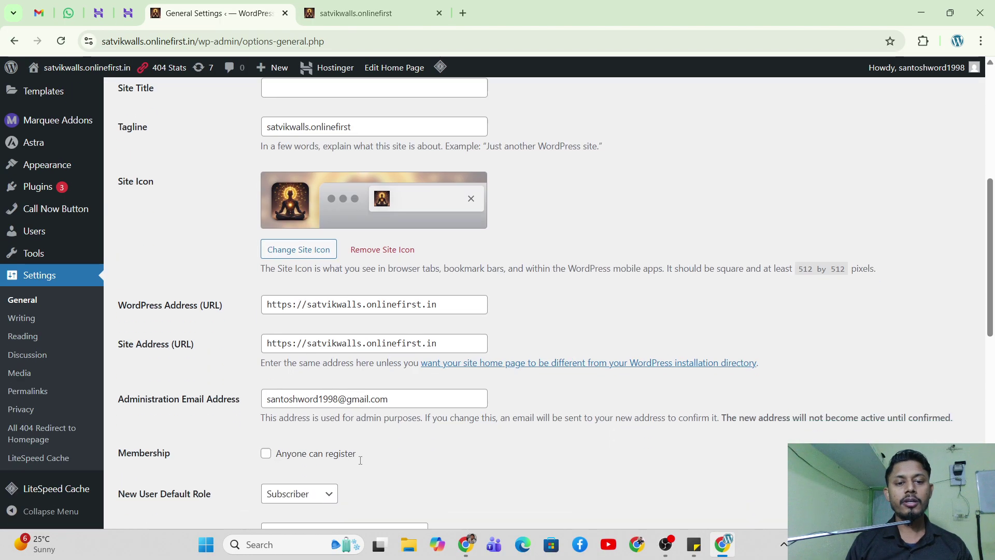
{"action": "scroll", "coordinate": [360, 460], "scroll_direction": "down", "scroll_amount": 5}
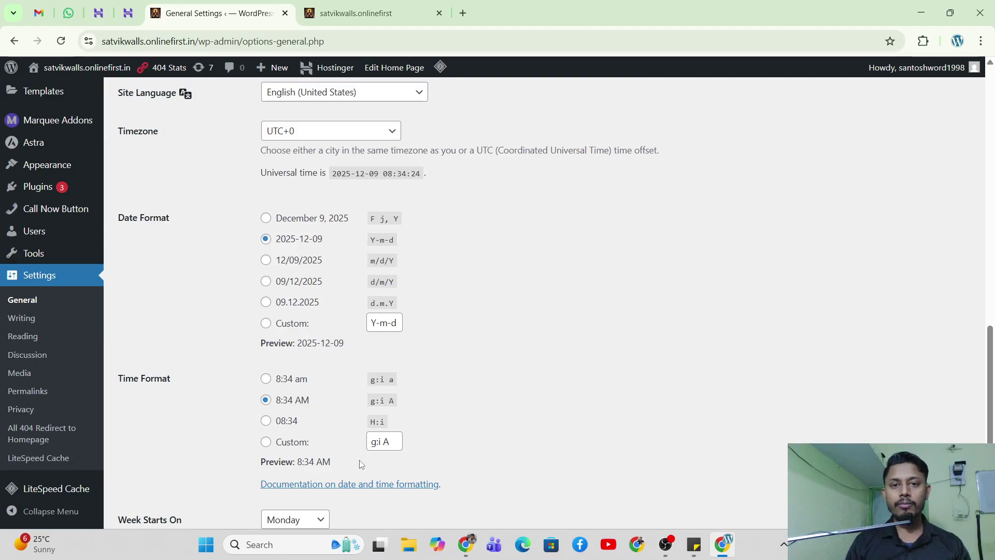
{"action": "key", "text": "alt+Tab"}
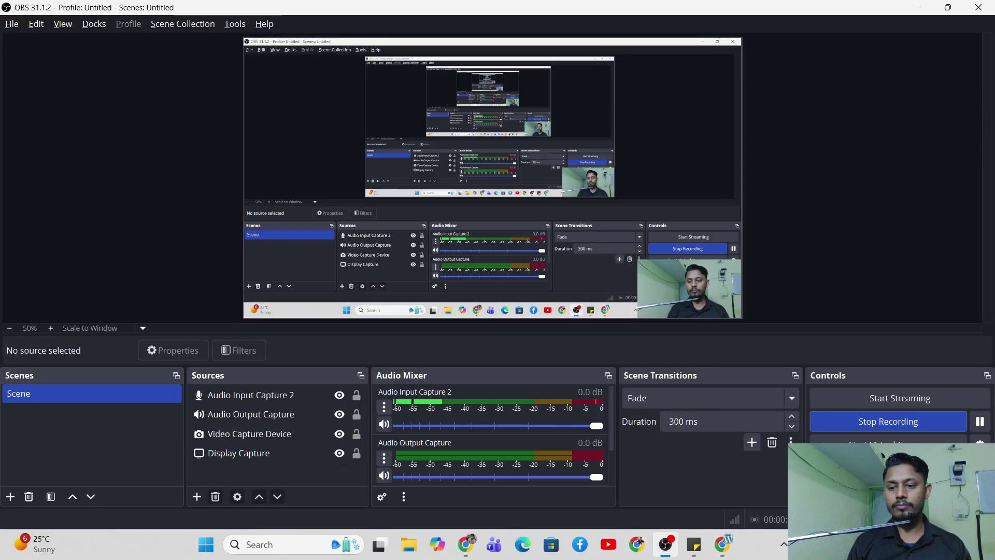